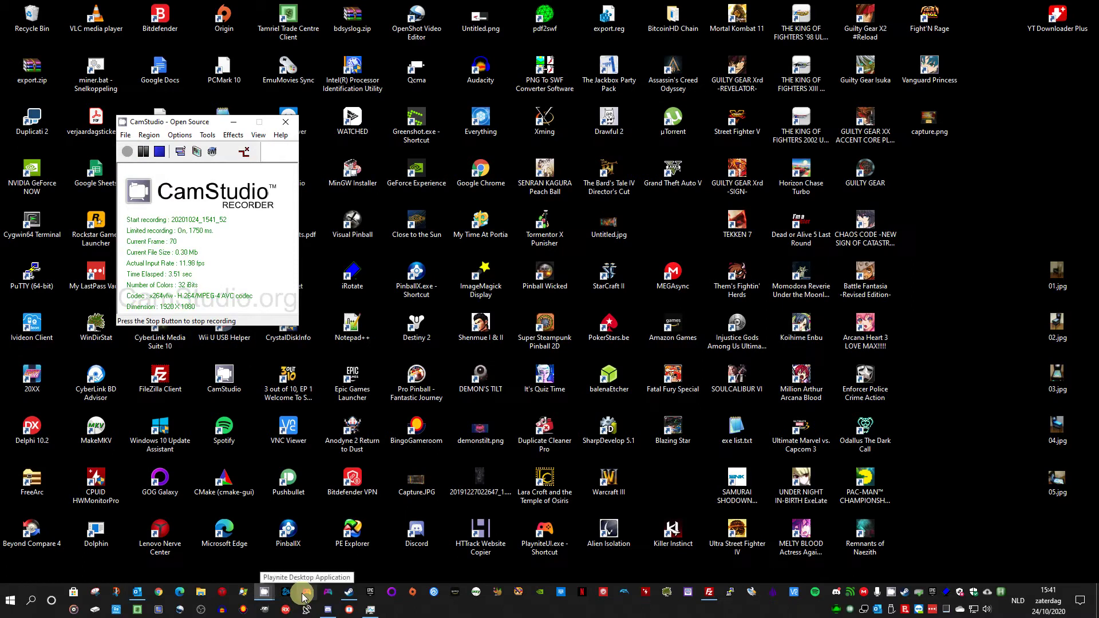
# Launch Playnite and look through the details page of A Total War Saga: TROY.
pyautogui.doubleClick(305, 386)
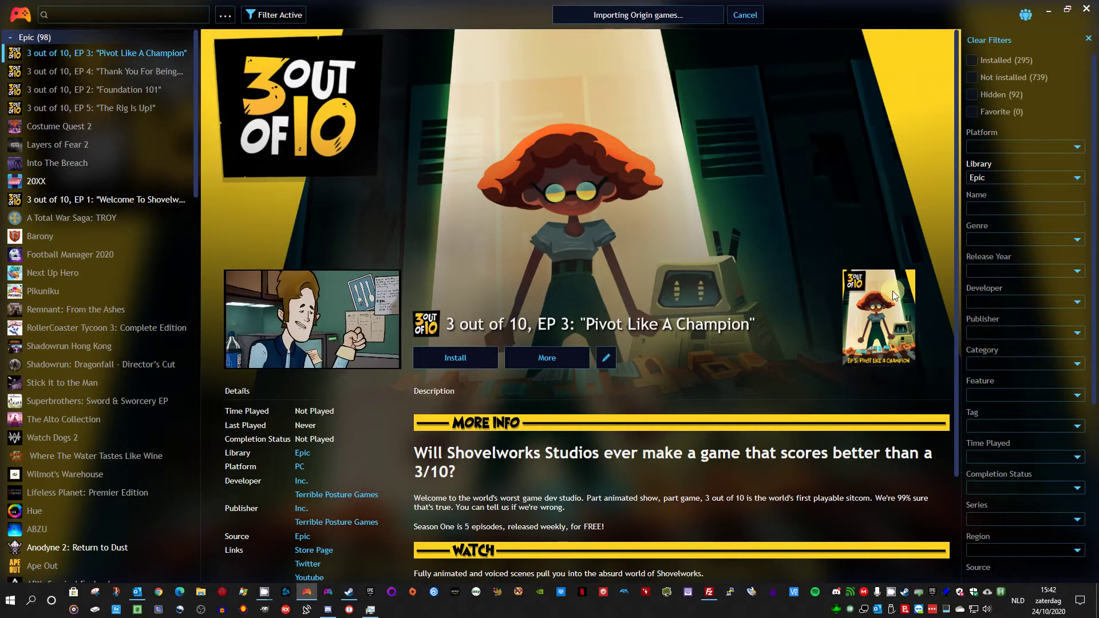
pyautogui.click(80, 213)
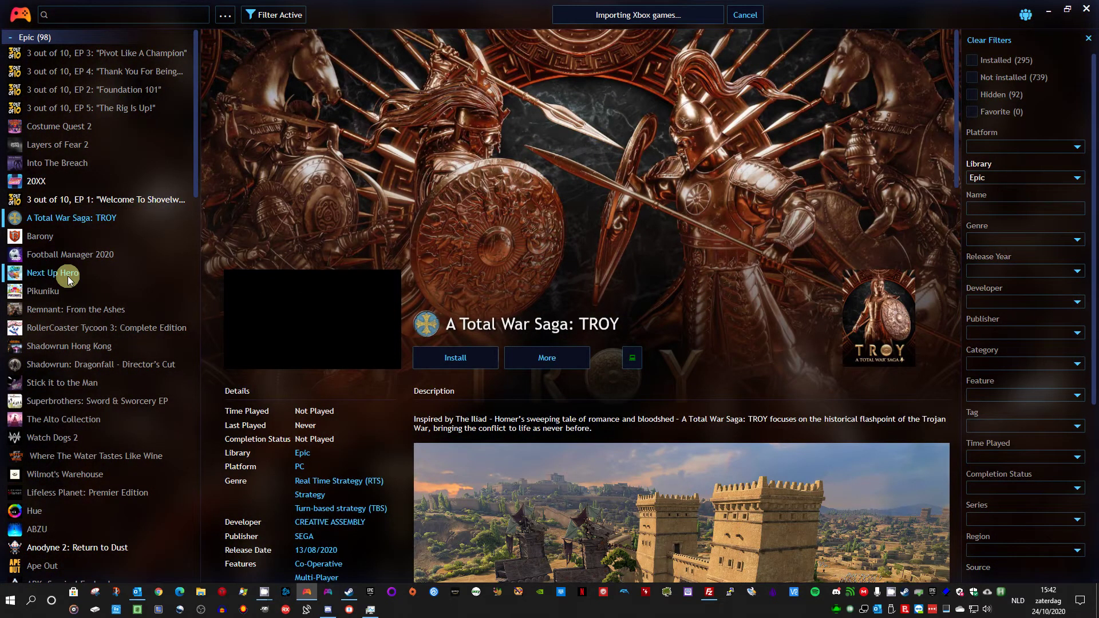
pyautogui.scroll(-2, 521, 308)
pyautogui.scroll(-3, 518, 309)
pyautogui.scroll(5, 512, 314)
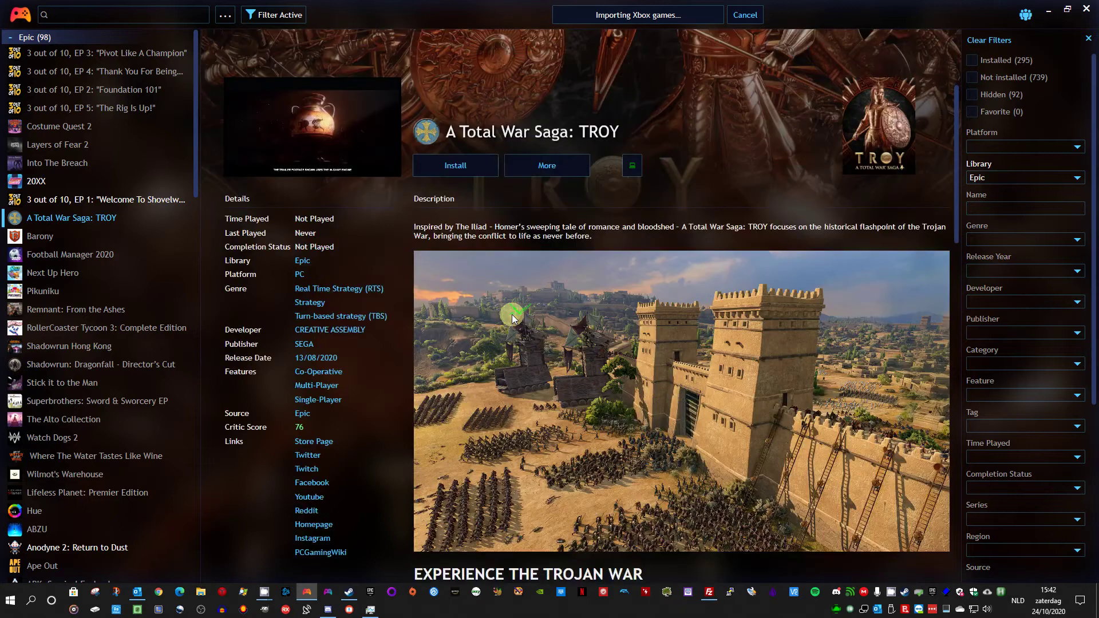
# View the pages of RollerCoaster Tycoon 3: Complete Edition, Superbrothers: Sword & Sworcery EP and Wilmot's Warehouse to see their trailers.
pyautogui.click(85, 329)
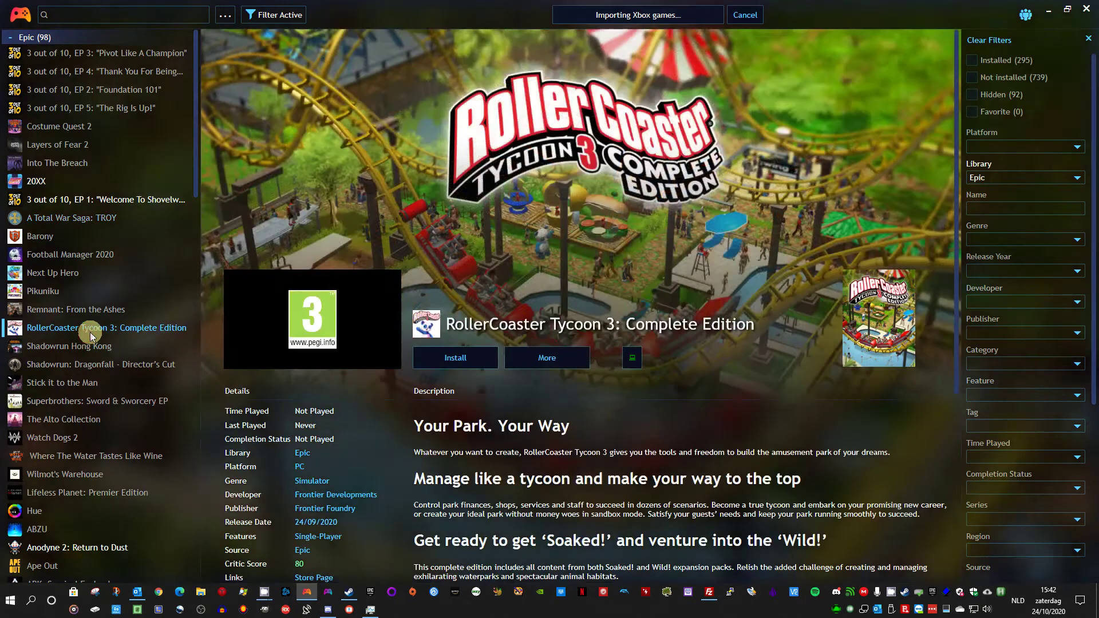
pyautogui.scroll(-3, 90, 332)
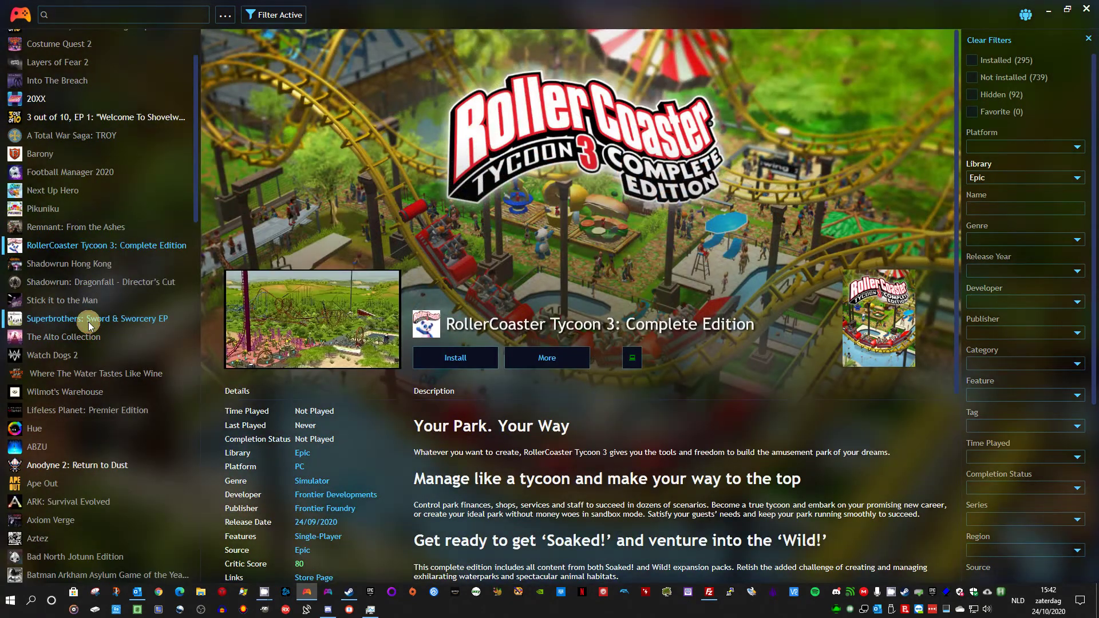
pyautogui.click(88, 323)
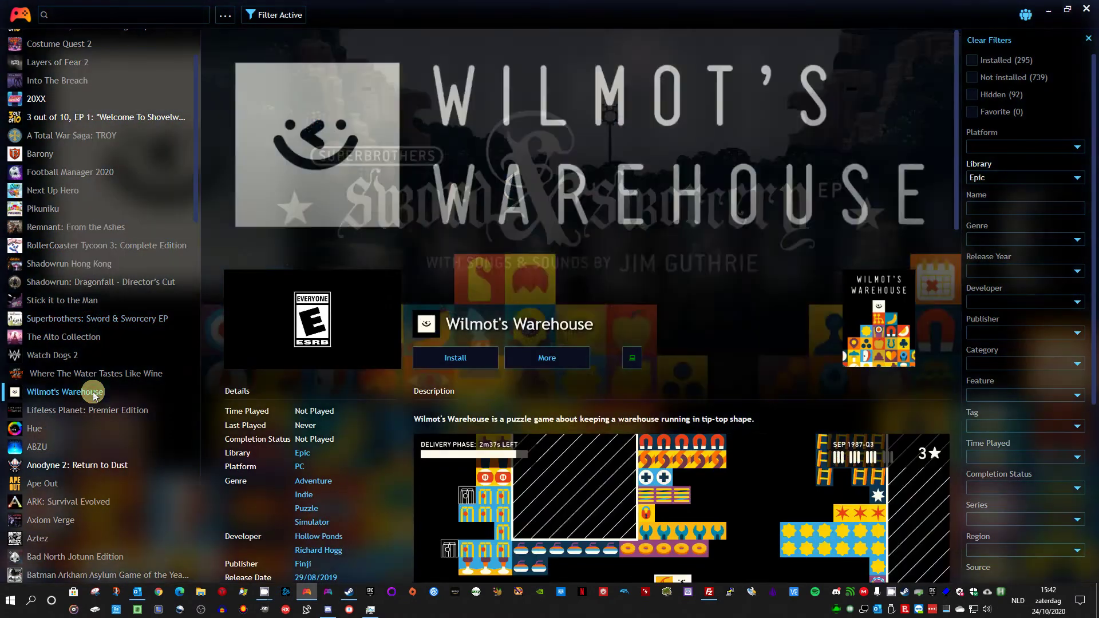
pyautogui.click(19, 15)
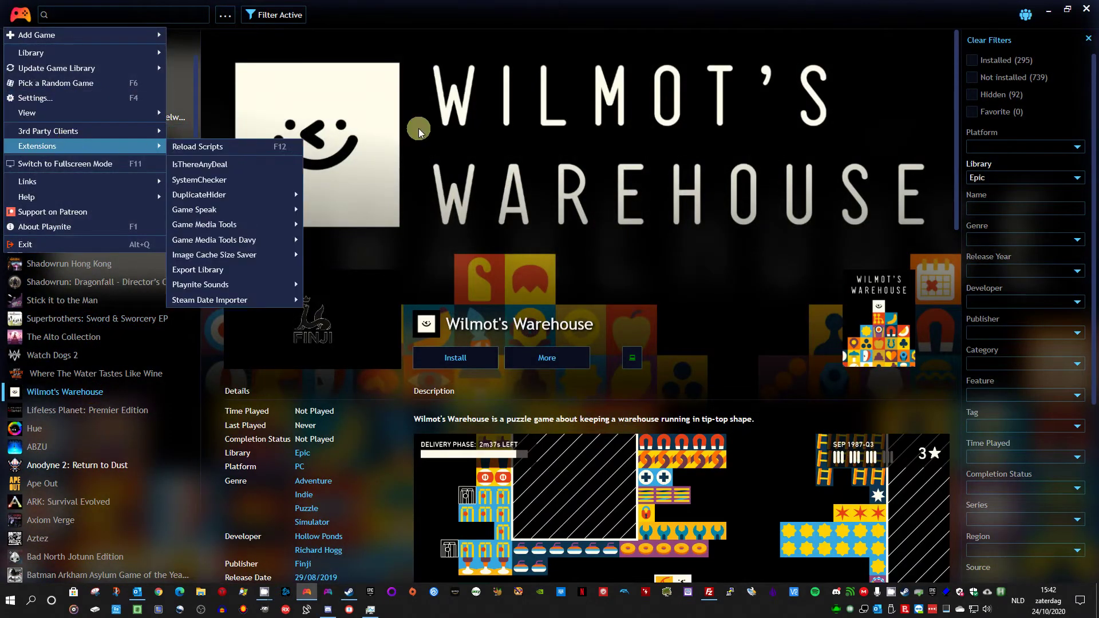
pyautogui.click(452, 117)
# View the trailers of Football Manager 2020, 3 out of 10, EP 1 and Close to the Sun.
pyautogui.scroll(3, 99, 207)
pyautogui.click(71, 255)
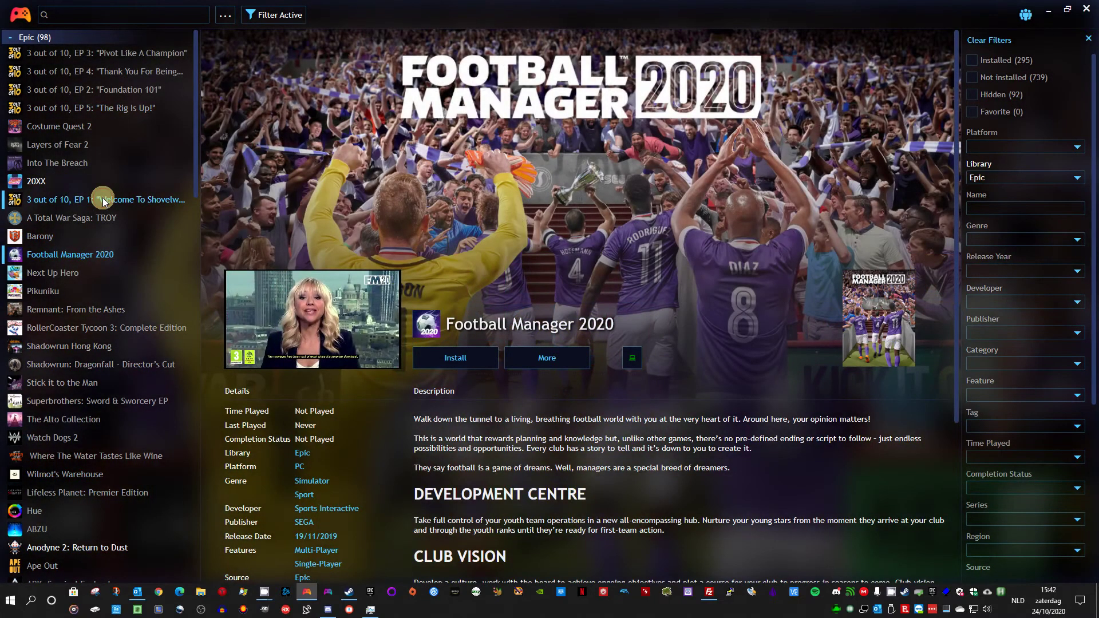
pyautogui.click(104, 200)
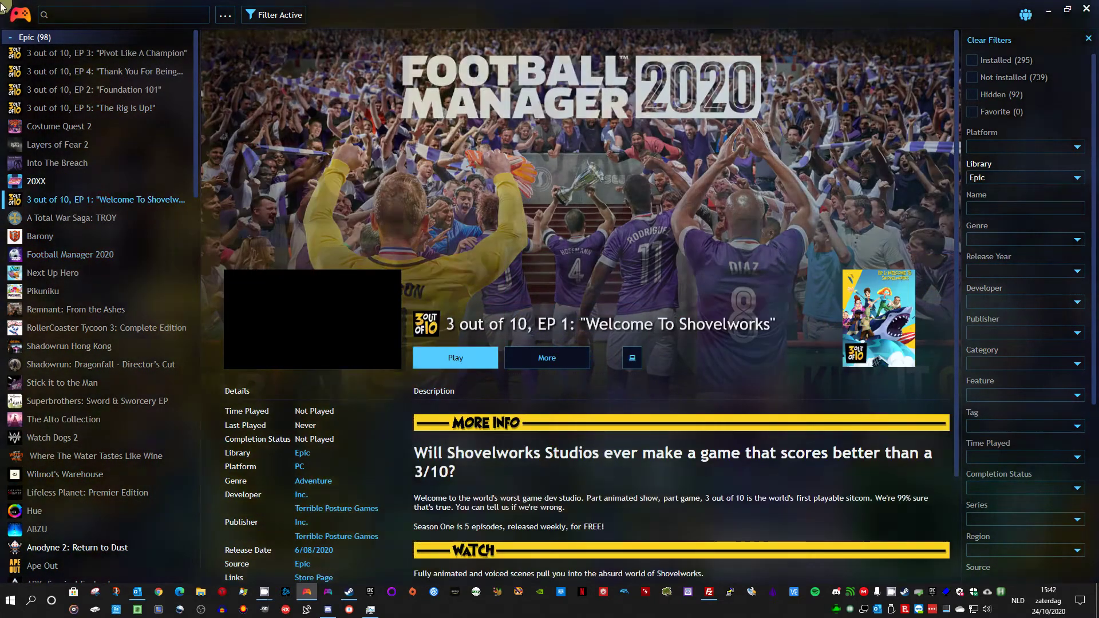
pyautogui.scroll(-6, 101, 345)
pyautogui.scroll(-2, 97, 345)
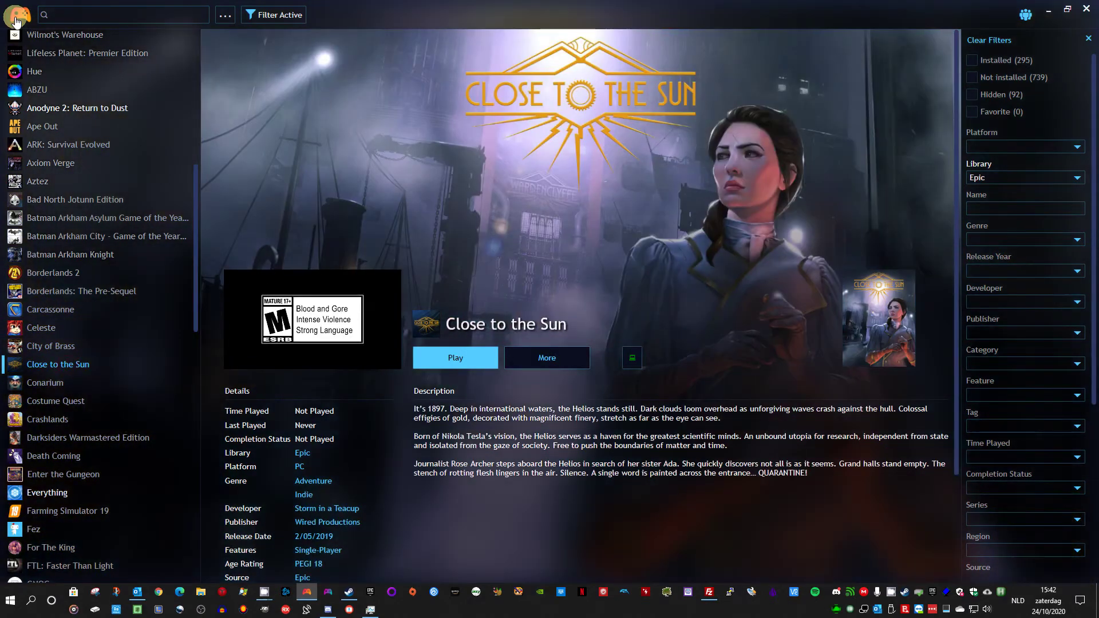
# Look up the Steam Movie Downloader option for Close to the Sun.
pyautogui.click(20, 14)
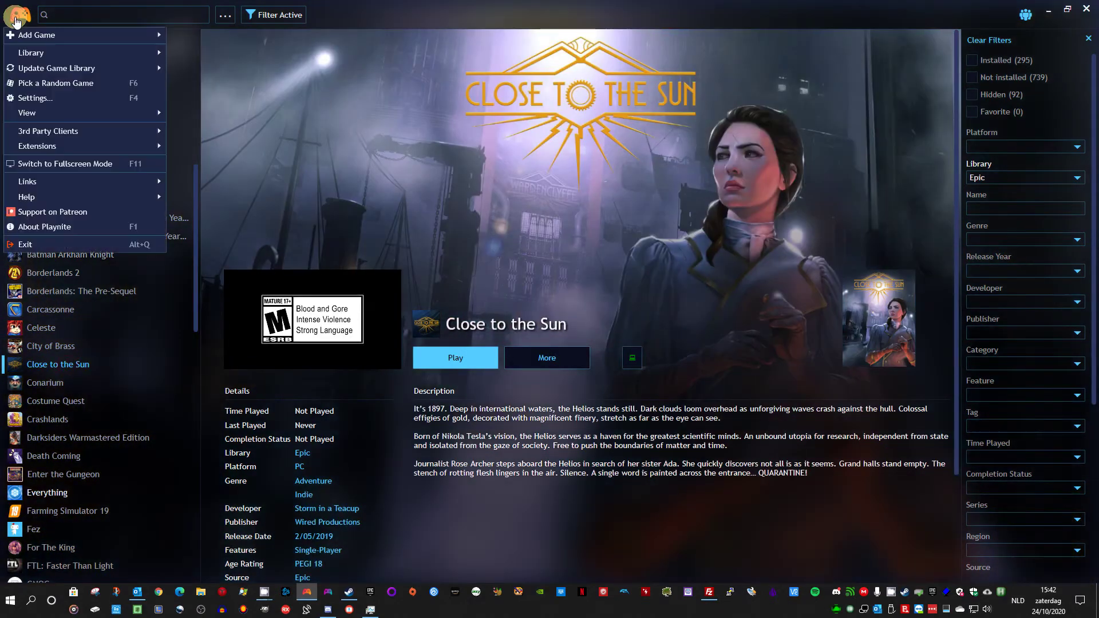
pyautogui.moveTo(76, 148)
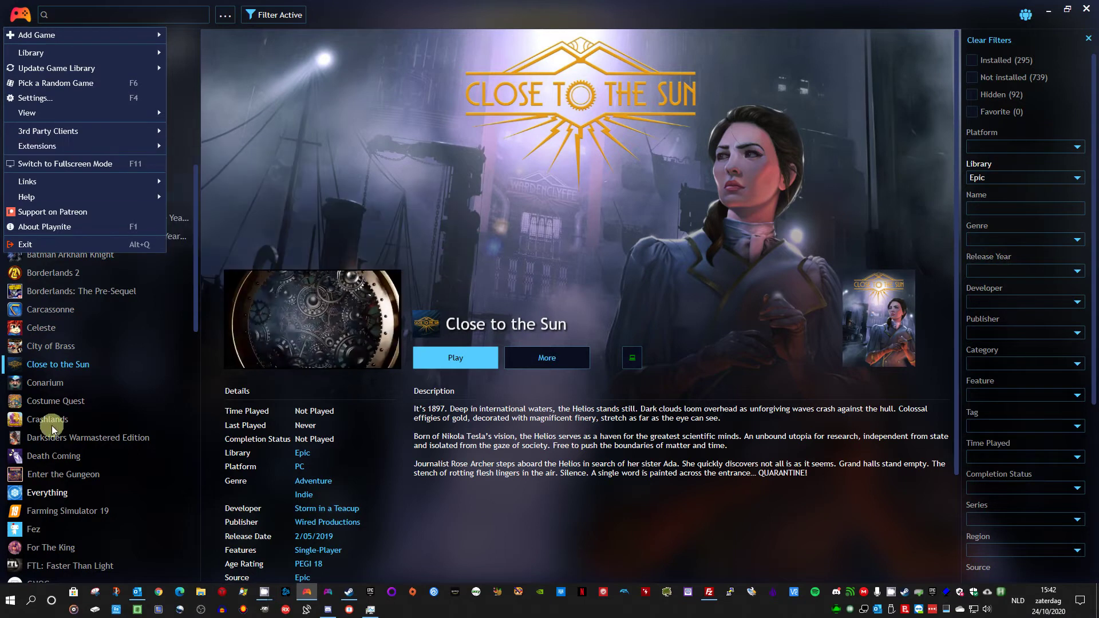
pyautogui.rightClick(59, 364)
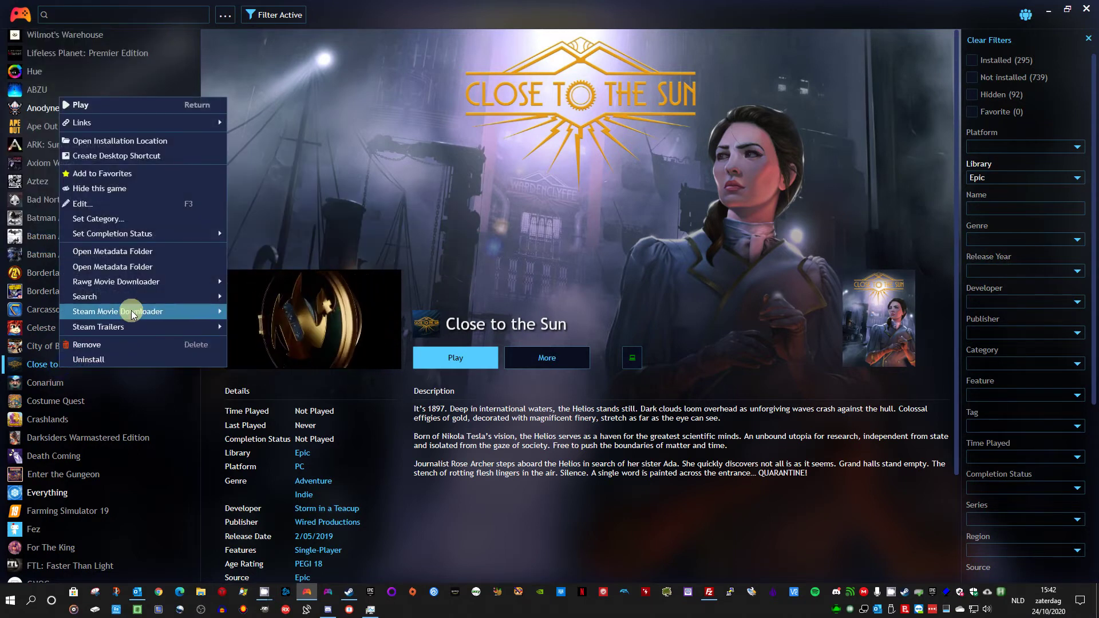
pyautogui.moveTo(132, 314)
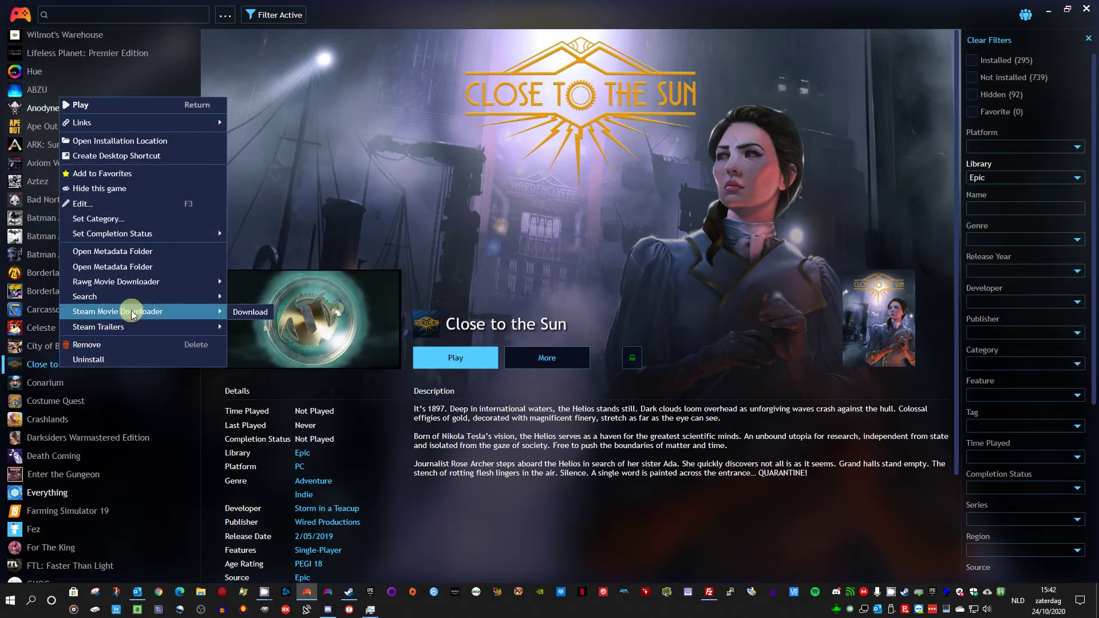
pyautogui.click(246, 313)
pyautogui.click(558, 384)
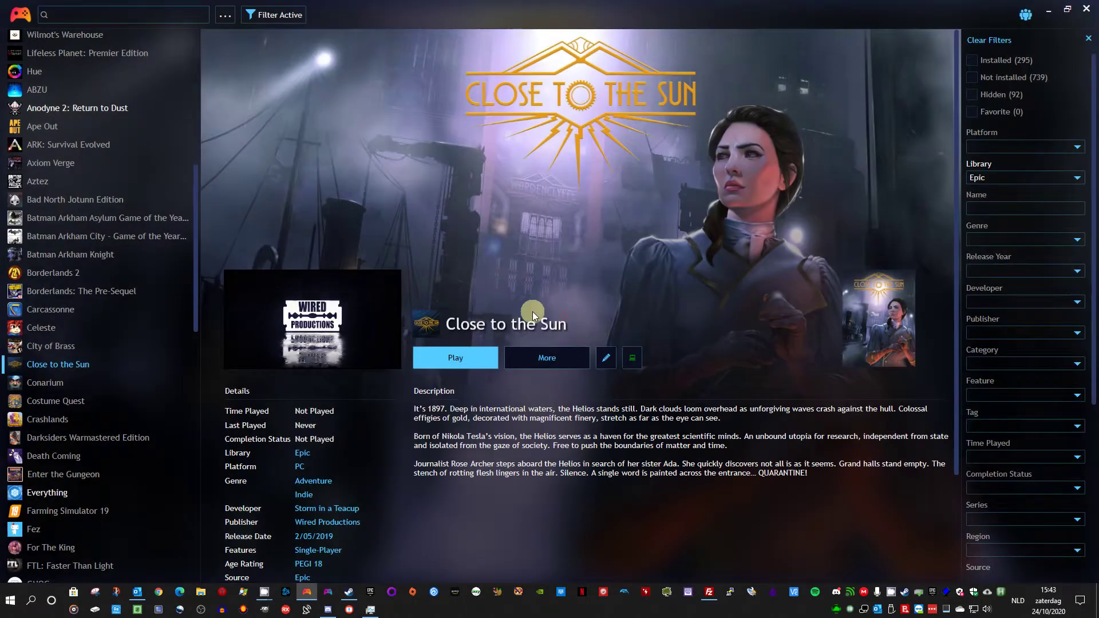
# Look up the Rawg Movie Downloader option for Close to the Sun and view the Costume Quest page.
pyautogui.click(21, 15)
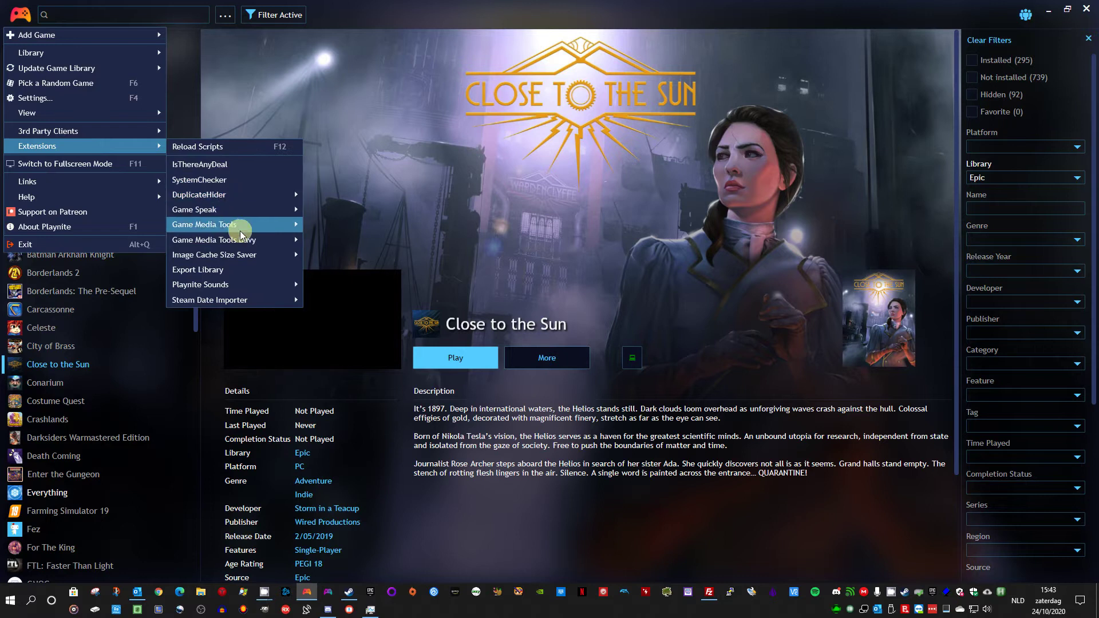
pyautogui.rightClick(74, 366)
pyautogui.moveTo(145, 281)
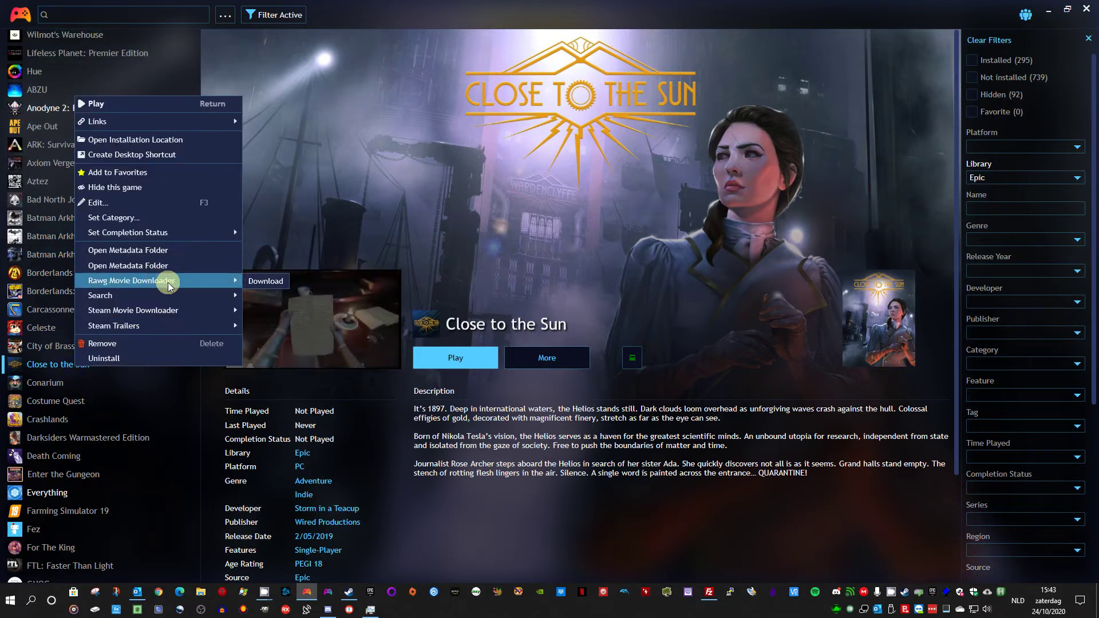
pyautogui.click(335, 275)
pyautogui.click(529, 309)
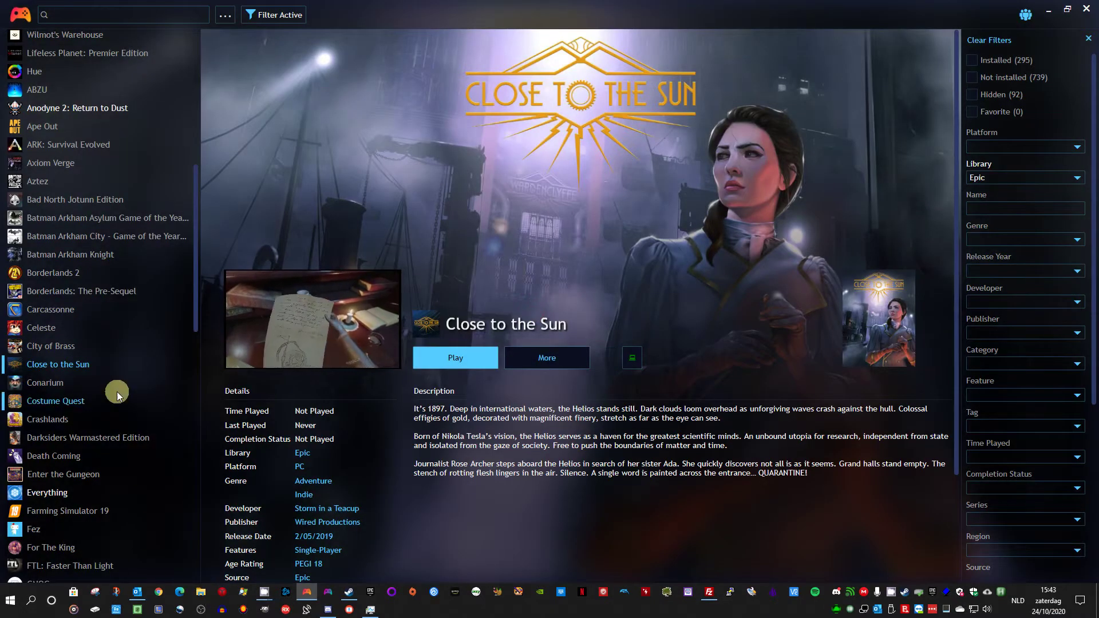
pyautogui.click(50, 399)
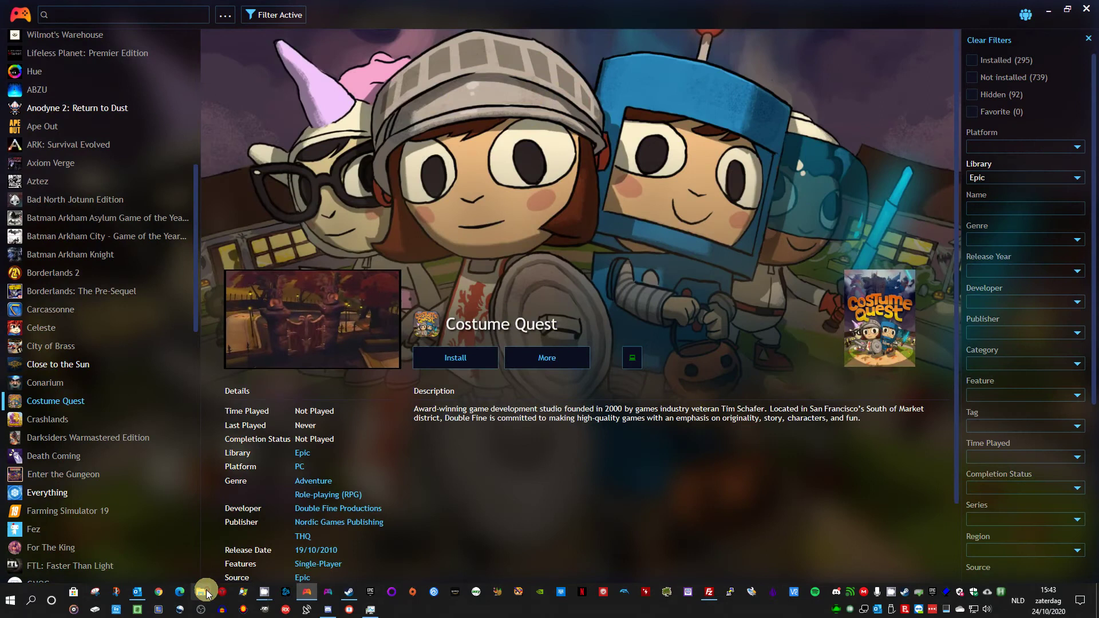
# In File Explorer, examine the Games\playnite\videos folder on drive N: and its downloaded subfolder, and close the window.
pyautogui.click(202, 593)
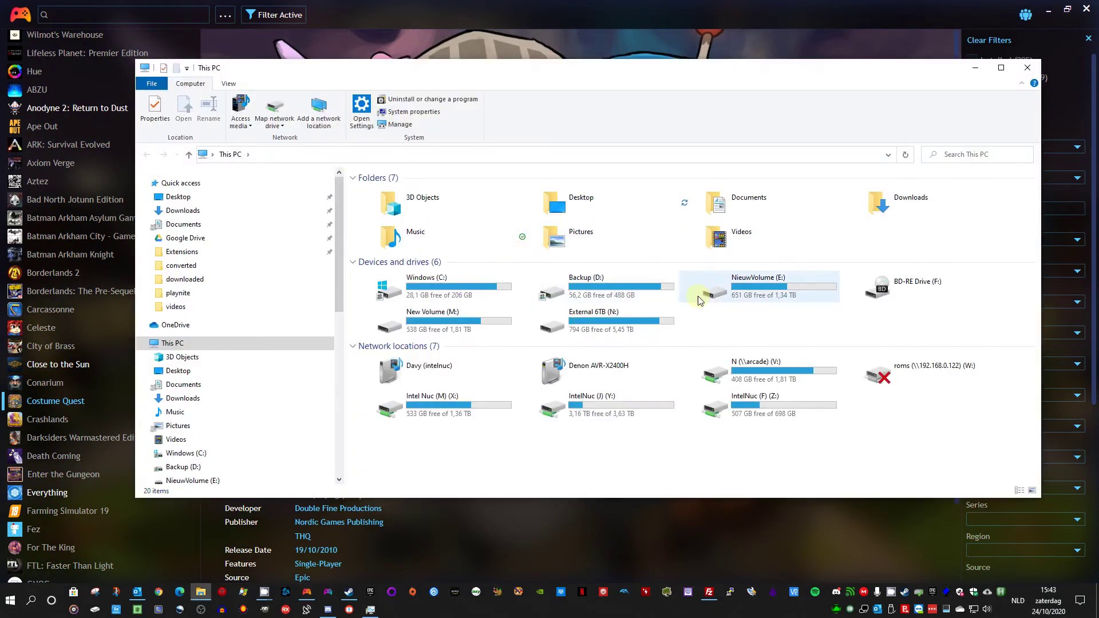
pyautogui.doubleClick(636, 318)
pyautogui.click(382, 218)
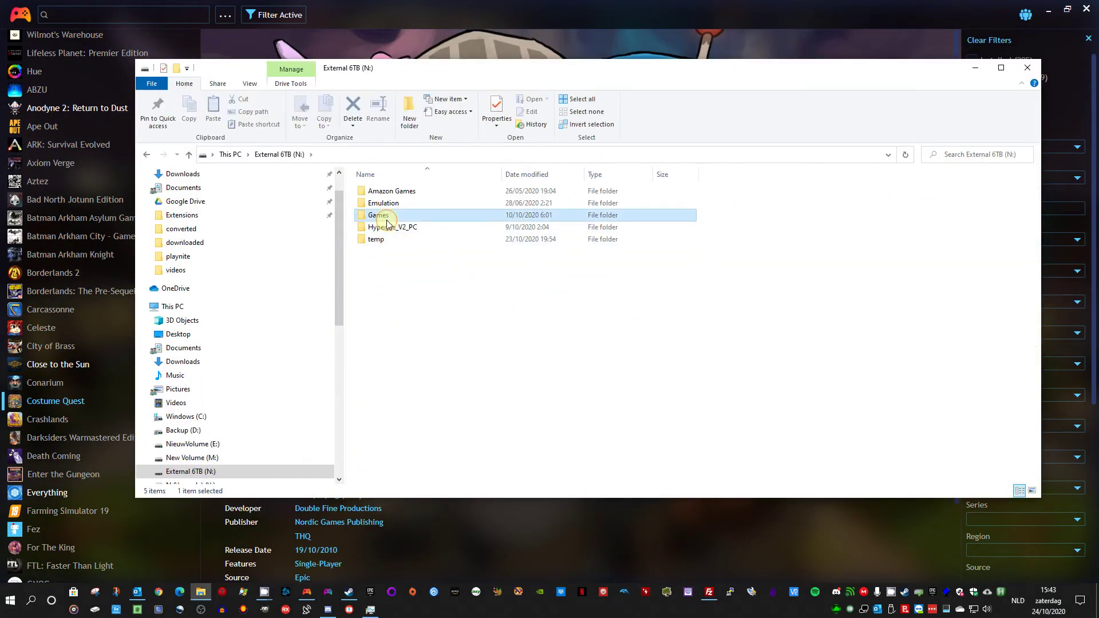
pyautogui.doubleClick(382, 217)
pyautogui.doubleClick(382, 204)
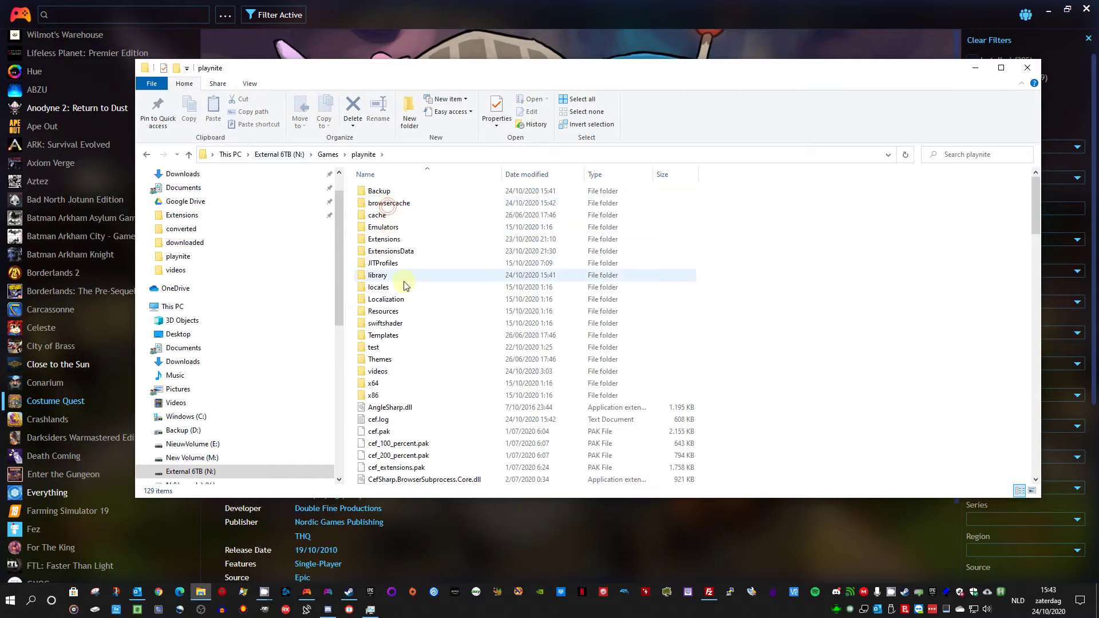
pyautogui.doubleClick(380, 371)
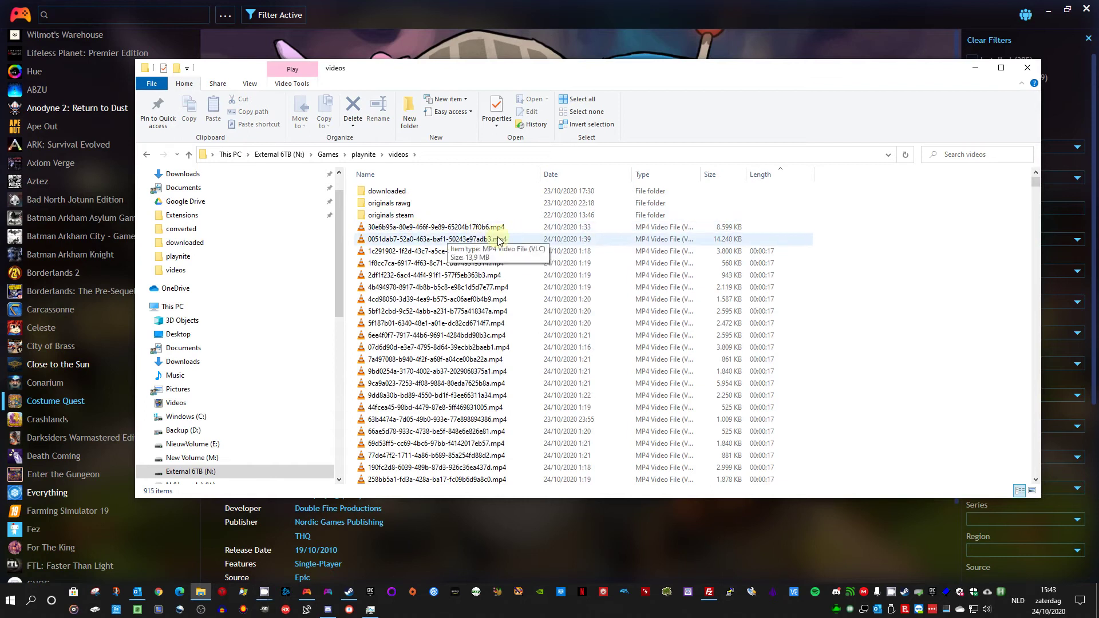
pyautogui.doubleClick(391, 191)
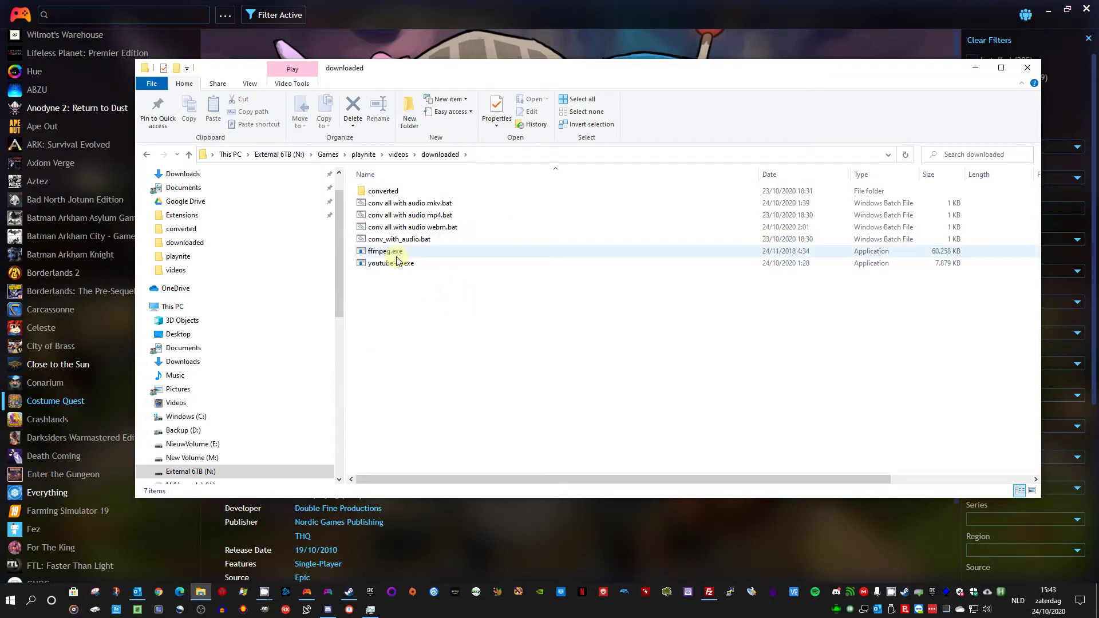
pyautogui.click(1029, 70)
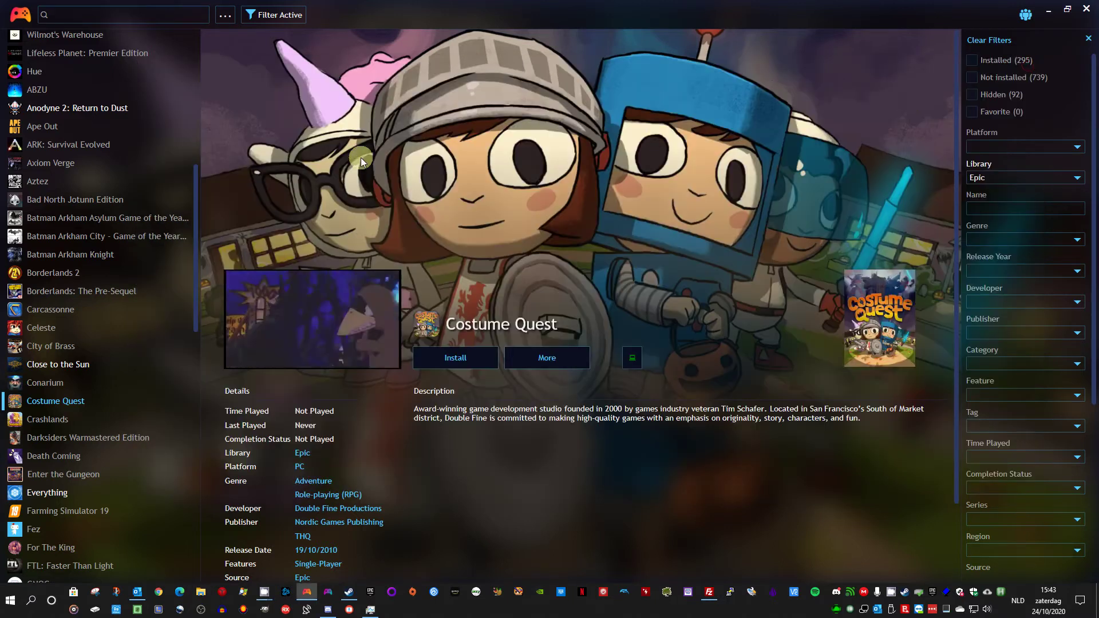
# View the trailers of Borderlands: The Pre-Sequel and 20XX in the Epic game list.
pyautogui.click(93, 291)
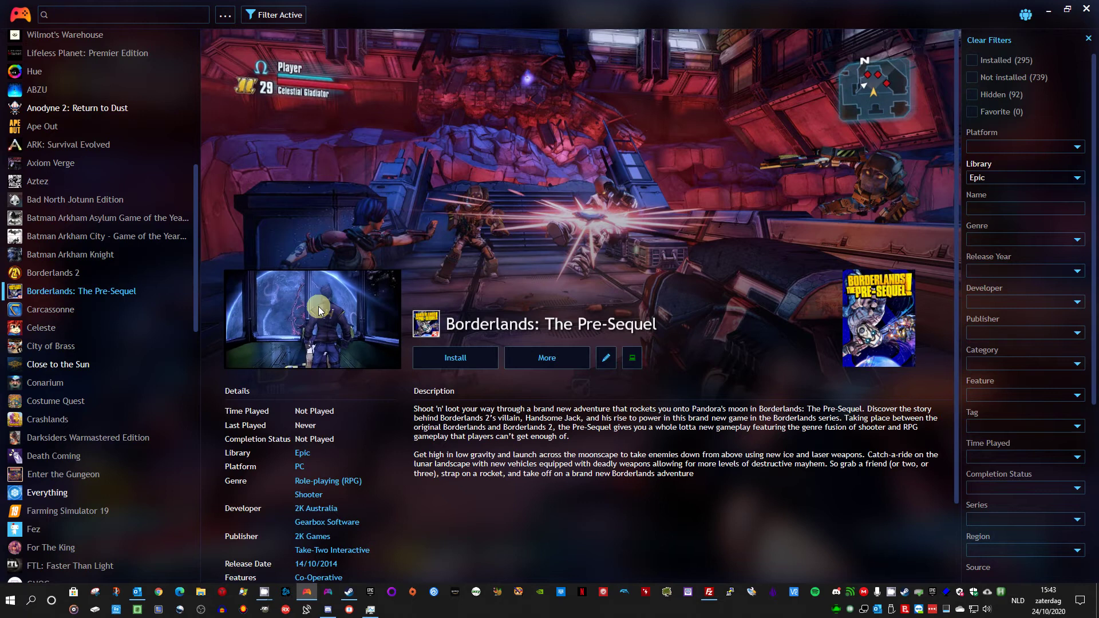
pyautogui.scroll(2, 126, 238)
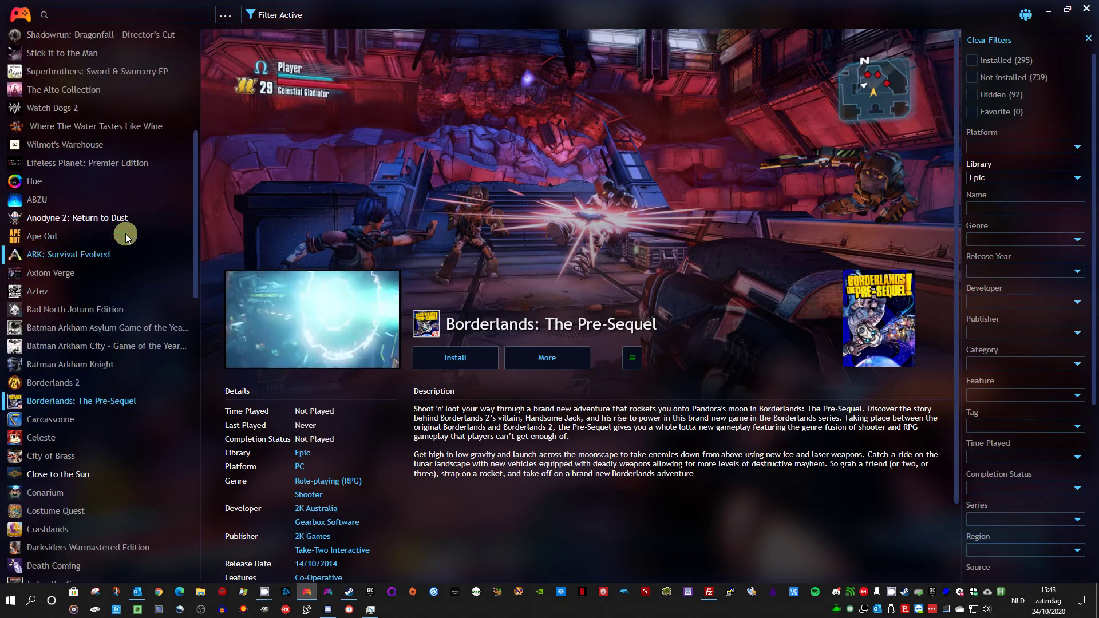
pyautogui.scroll(2, 71, 140)
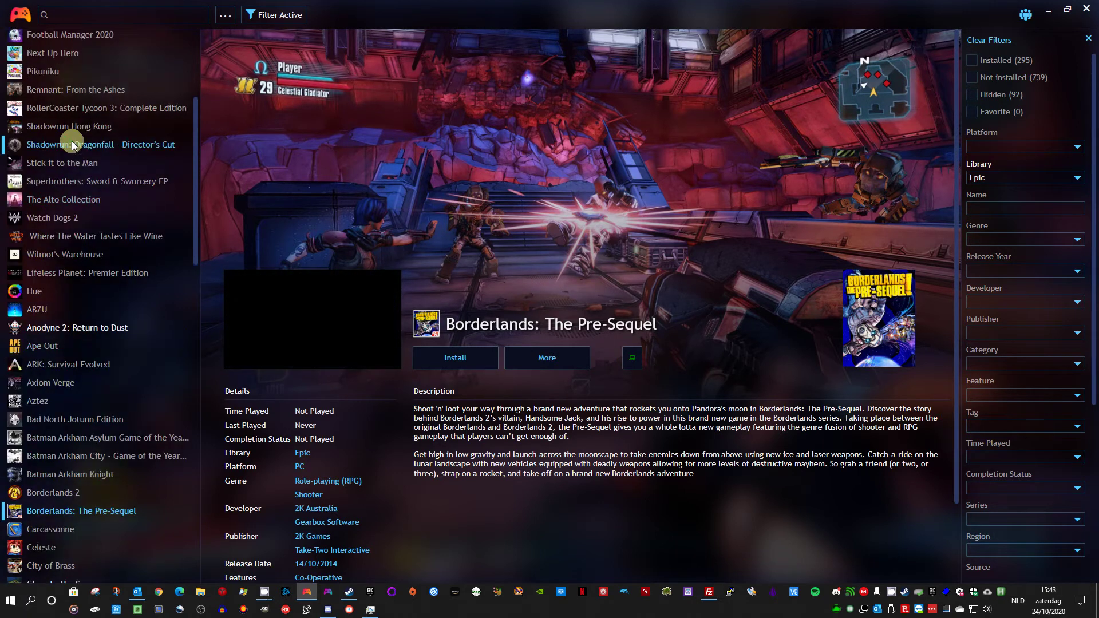
pyautogui.scroll(4, 82, 157)
pyautogui.click(57, 181)
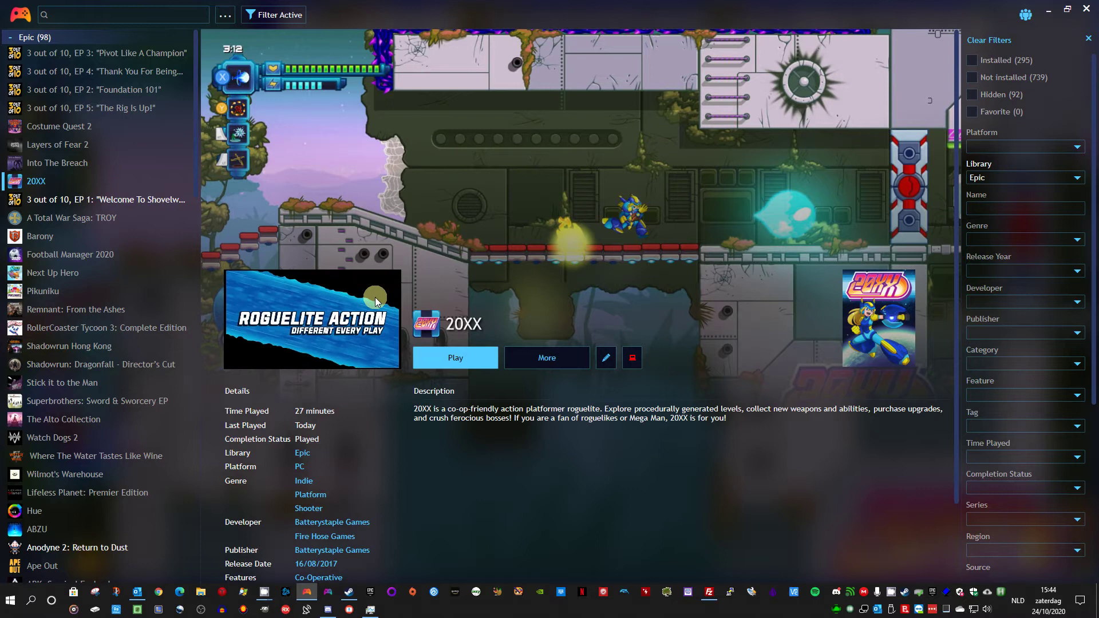
# Start 20XX from the library and exit the game from its title screen.
pyautogui.click(464, 364)
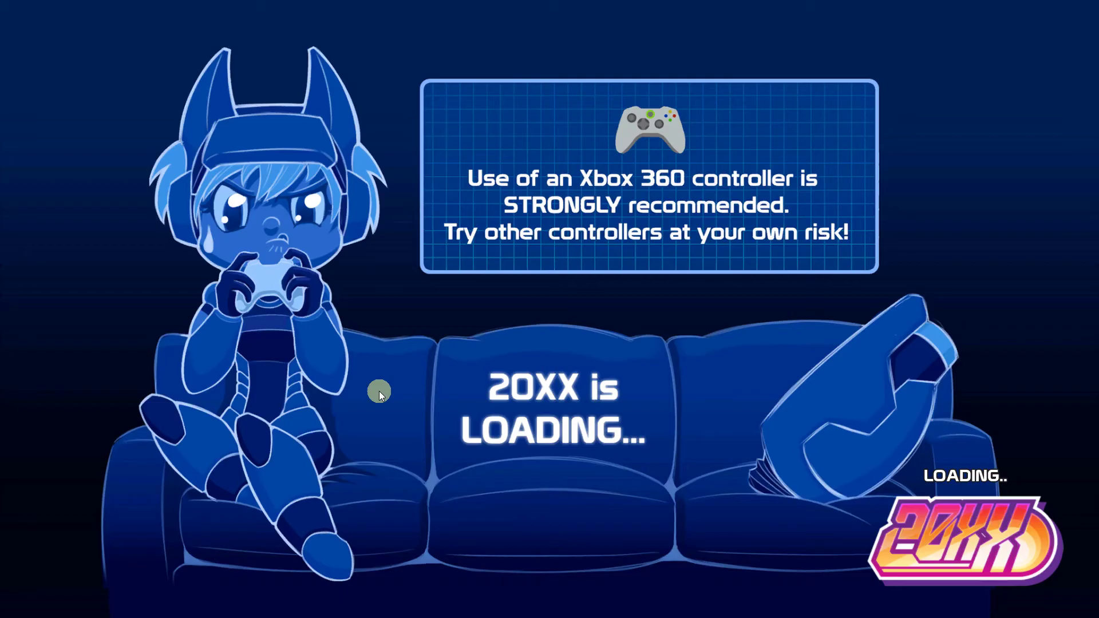
pyautogui.press('space')
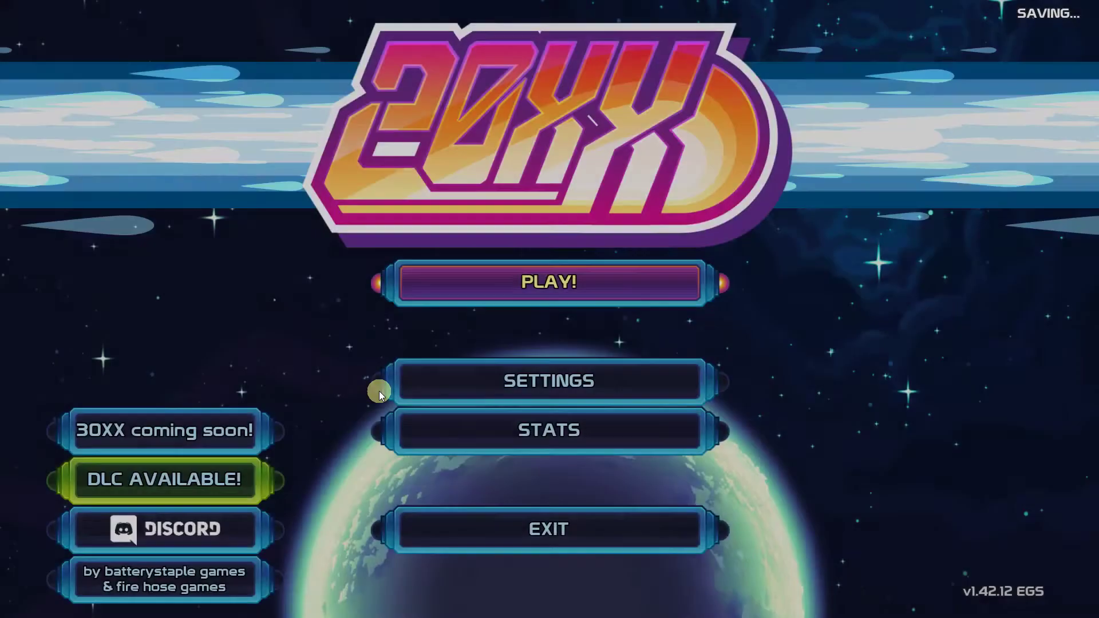
pyautogui.press('Down')
pyautogui.press('Down')
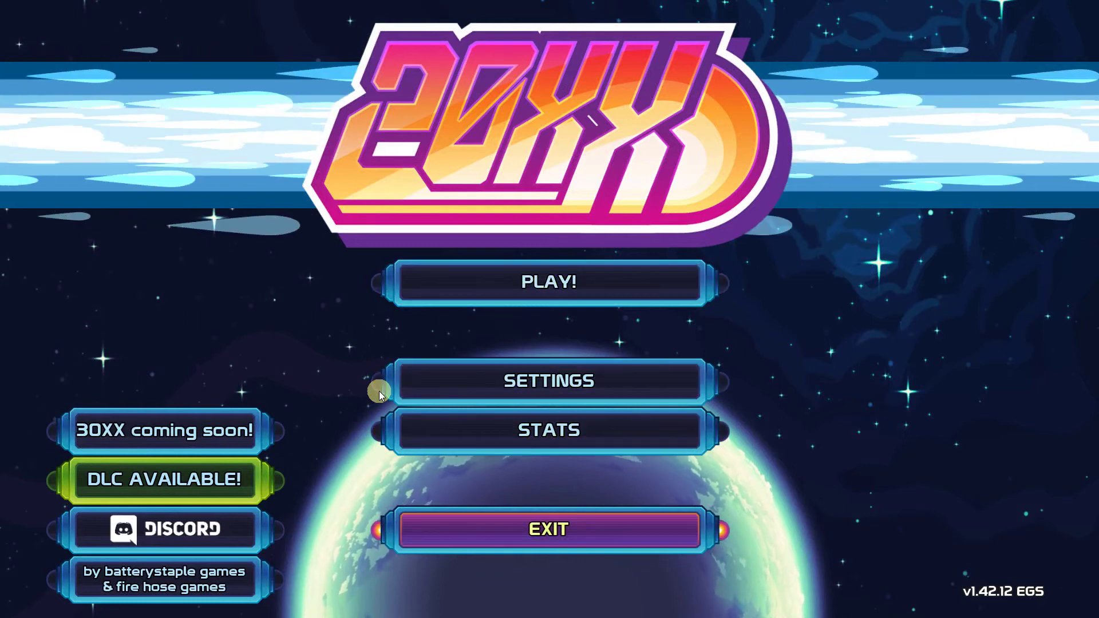
pyautogui.press('space')
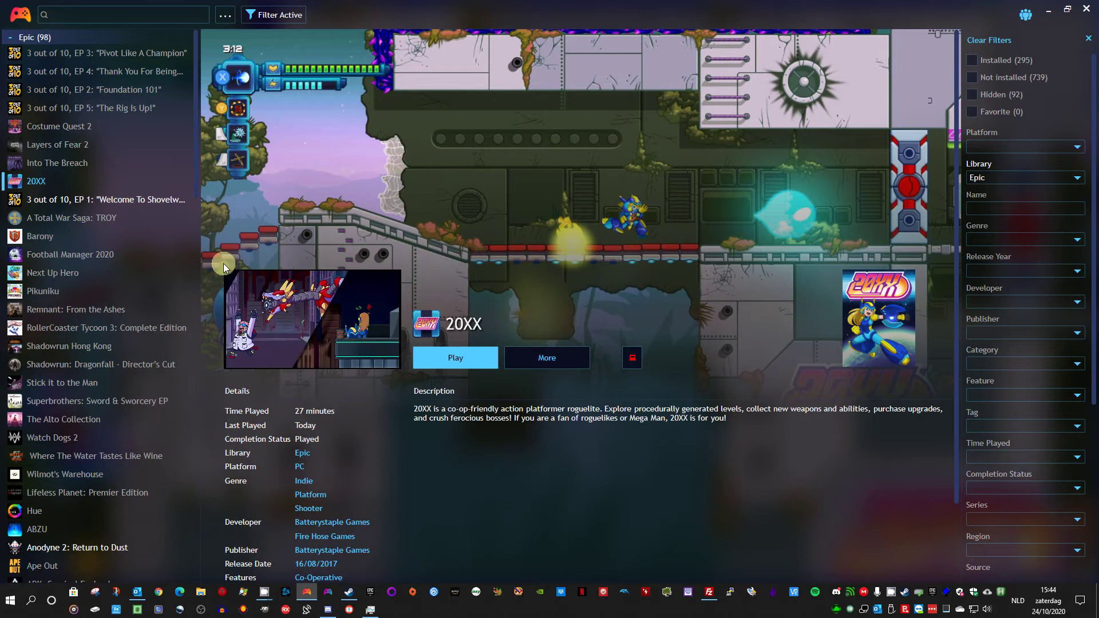
# Use Game Media Tools Davy to tag all games in the database that are missing videos, and close the tool.
pyautogui.click(19, 22)
pyautogui.moveTo(87, 147)
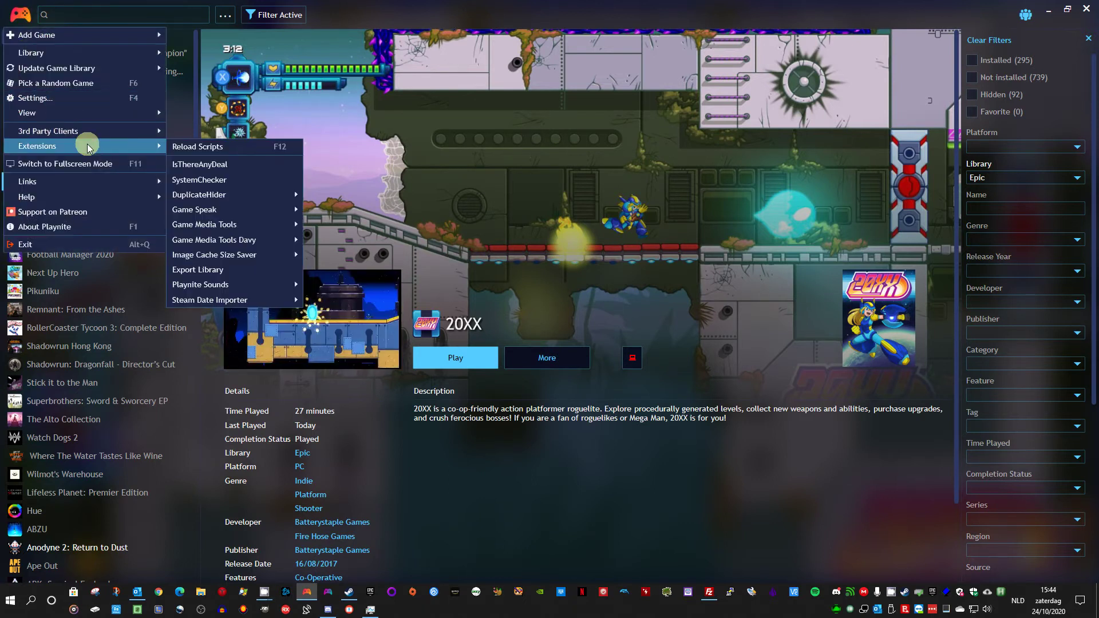
pyautogui.moveTo(244, 240)
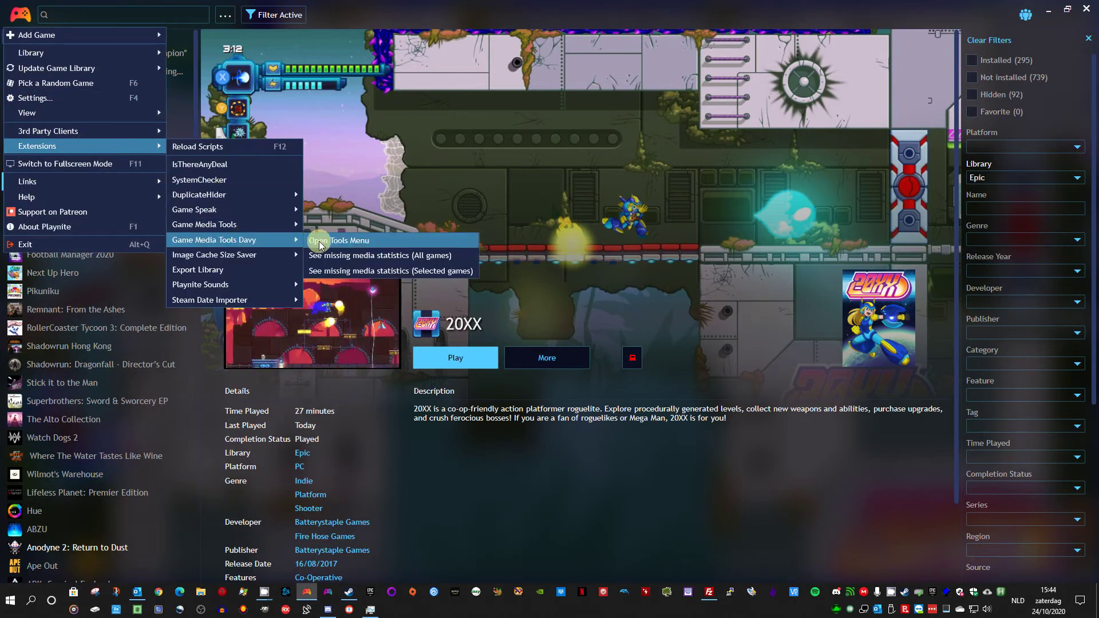
pyautogui.click(337, 241)
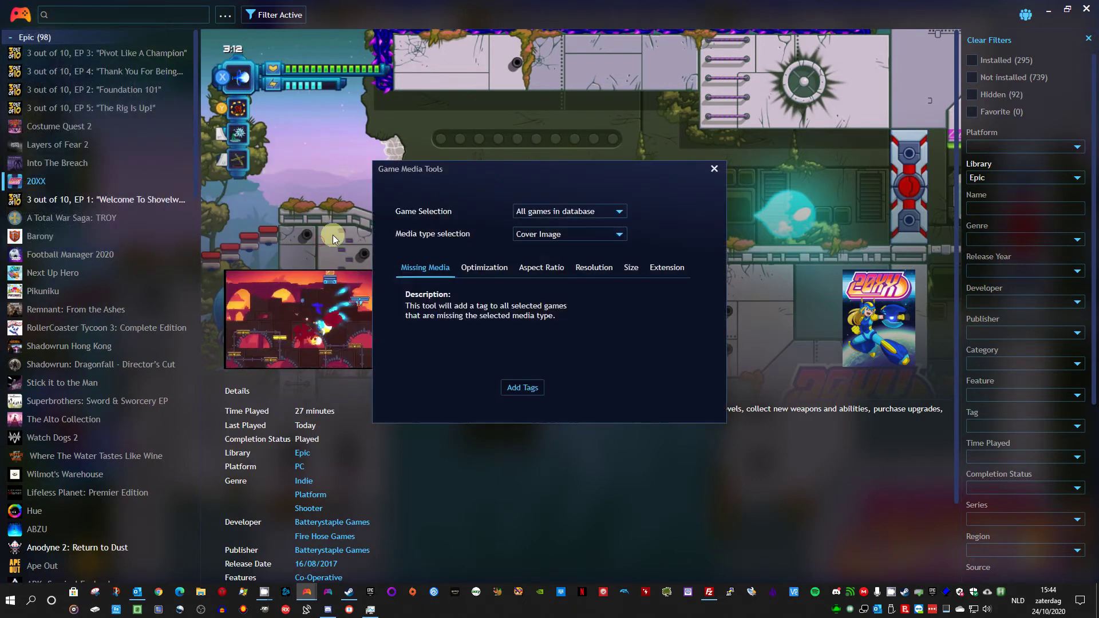
pyautogui.click(558, 244)
pyautogui.click(552, 303)
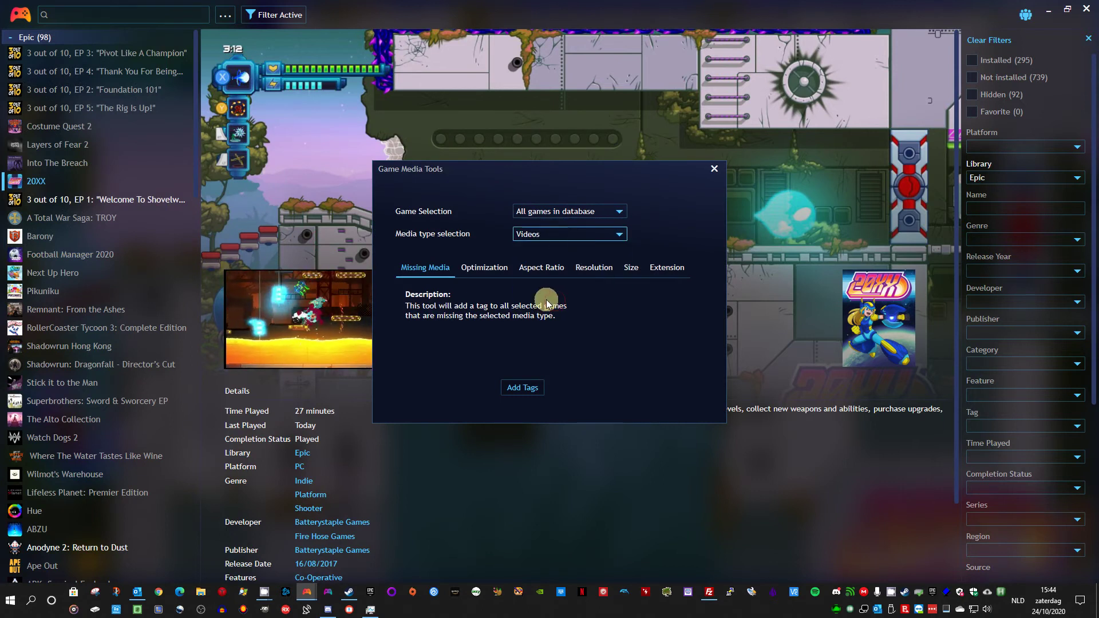
pyautogui.click(527, 387)
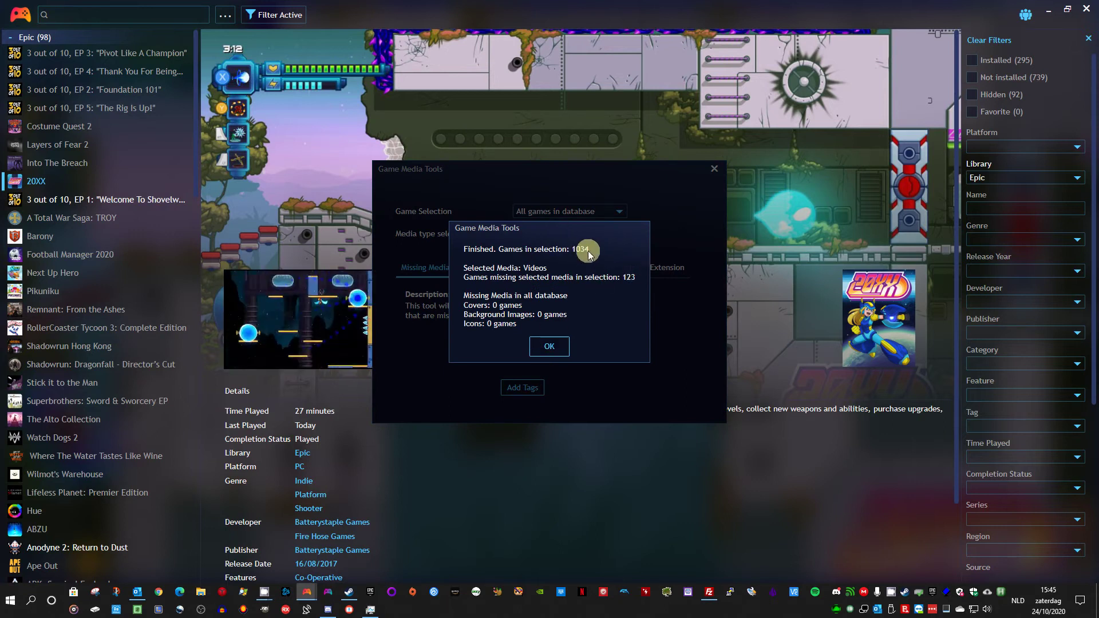
pyautogui.click(550, 347)
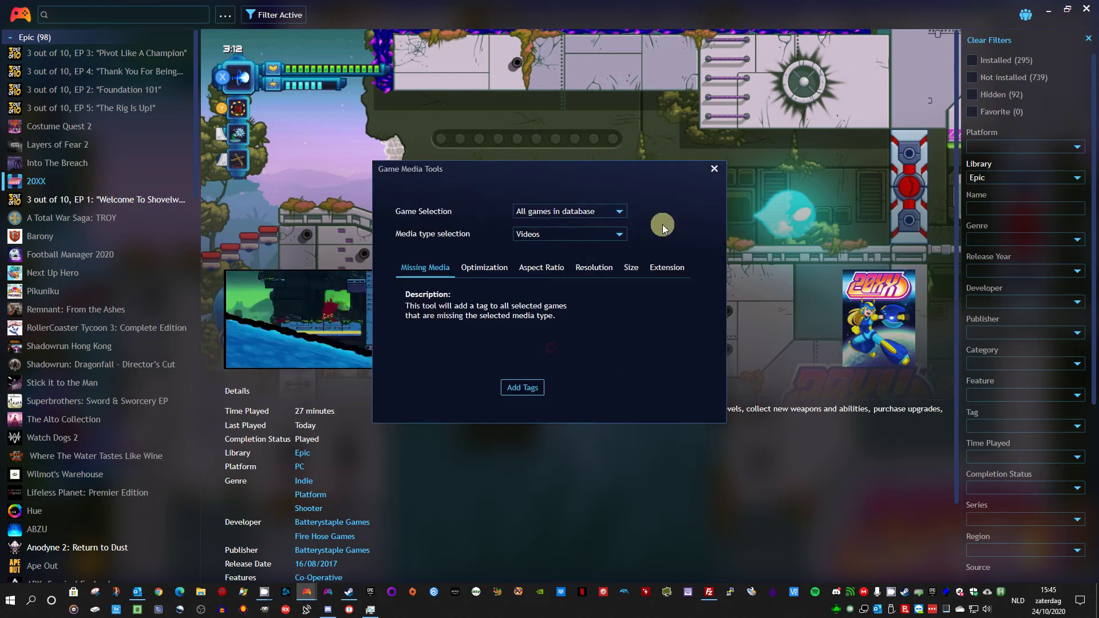
pyautogui.click(715, 171)
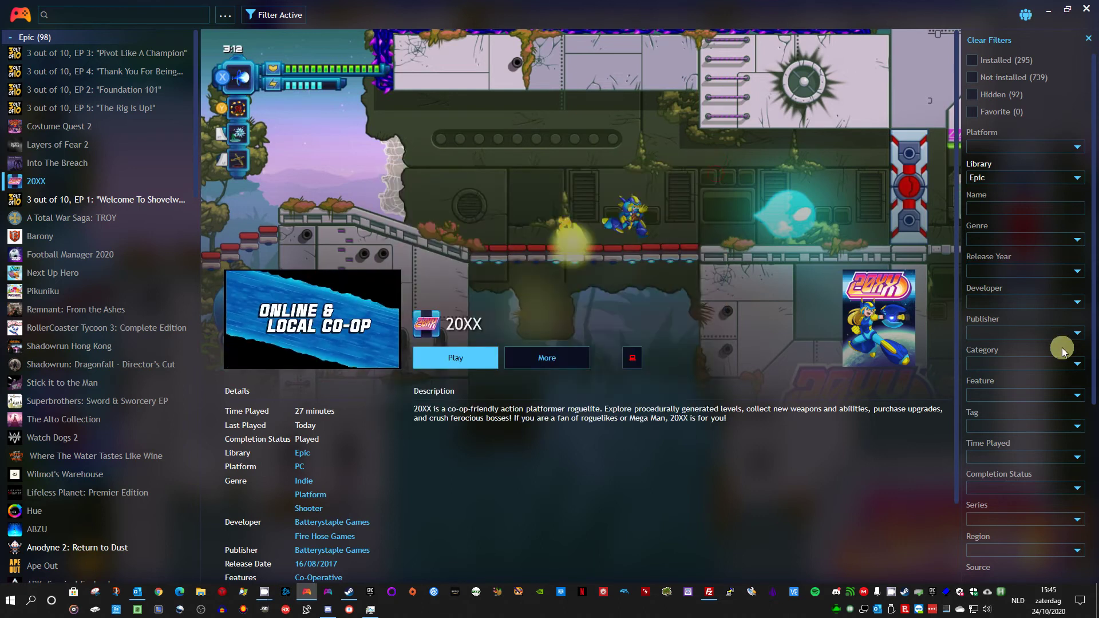
# Filter the games by the tag No Media: Videos and clear the Epic library filter.
pyautogui.click(1075, 426)
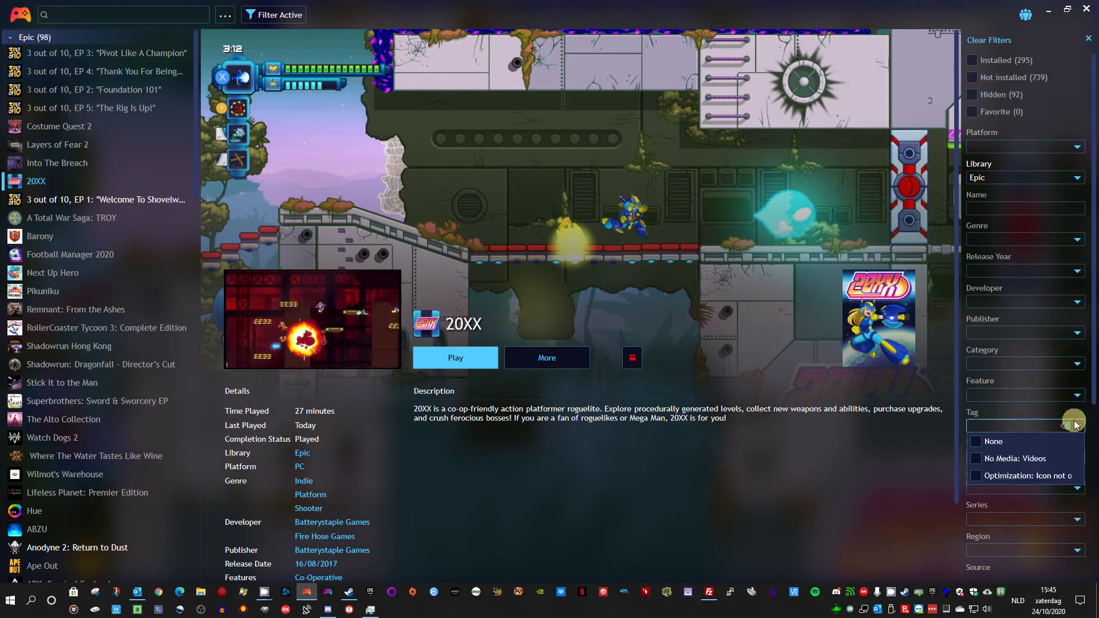
pyautogui.click(1034, 458)
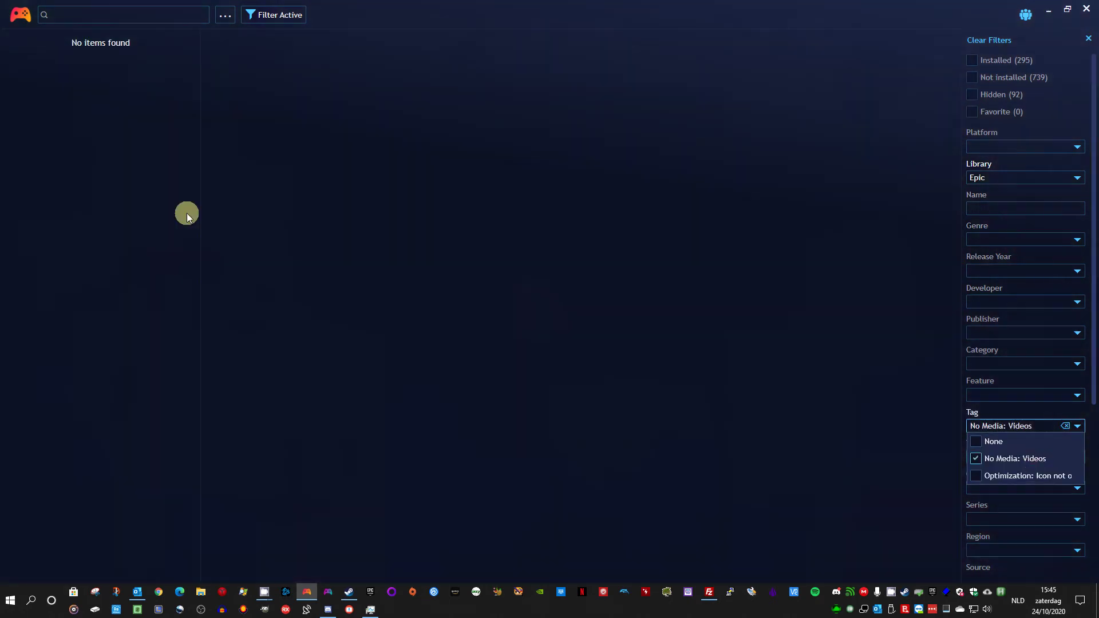
pyautogui.click(1084, 191)
pyautogui.click(1074, 177)
pyautogui.click(1063, 178)
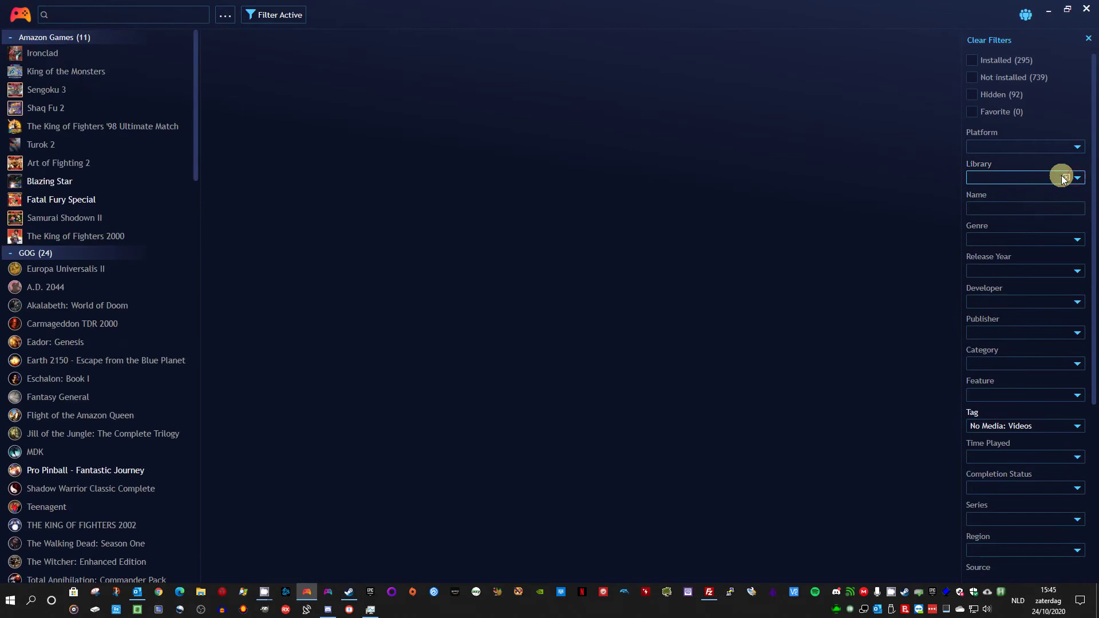
# View the Turok 2 page, search YouTube for Art of Fighting 2 from its game options, and close the browser.
pyautogui.click(17, 149)
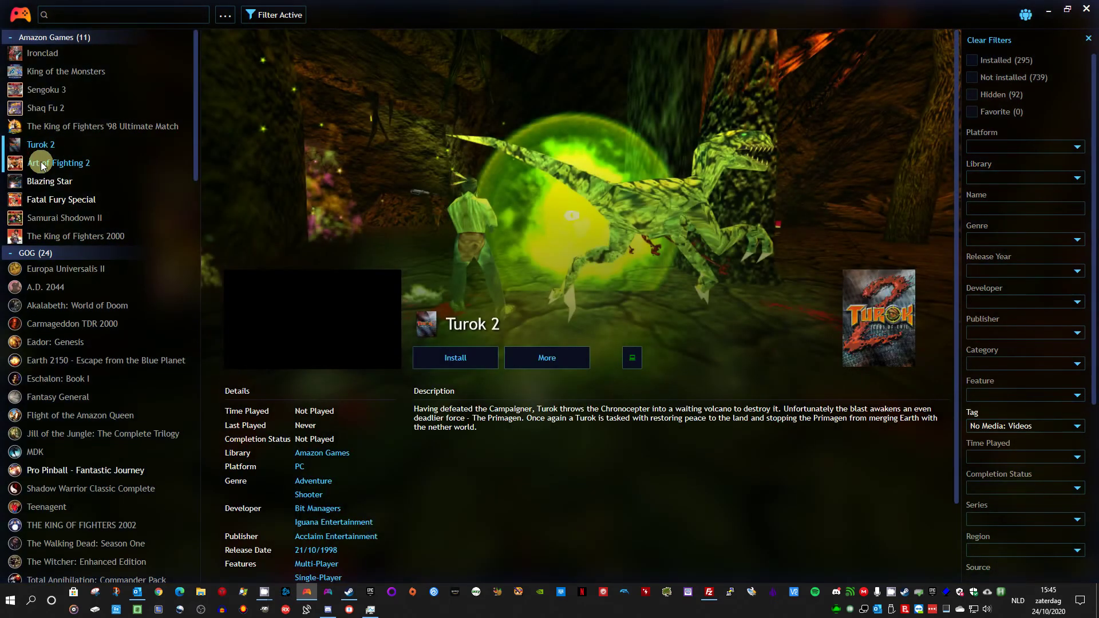
pyautogui.click(41, 164)
pyautogui.rightClick(41, 164)
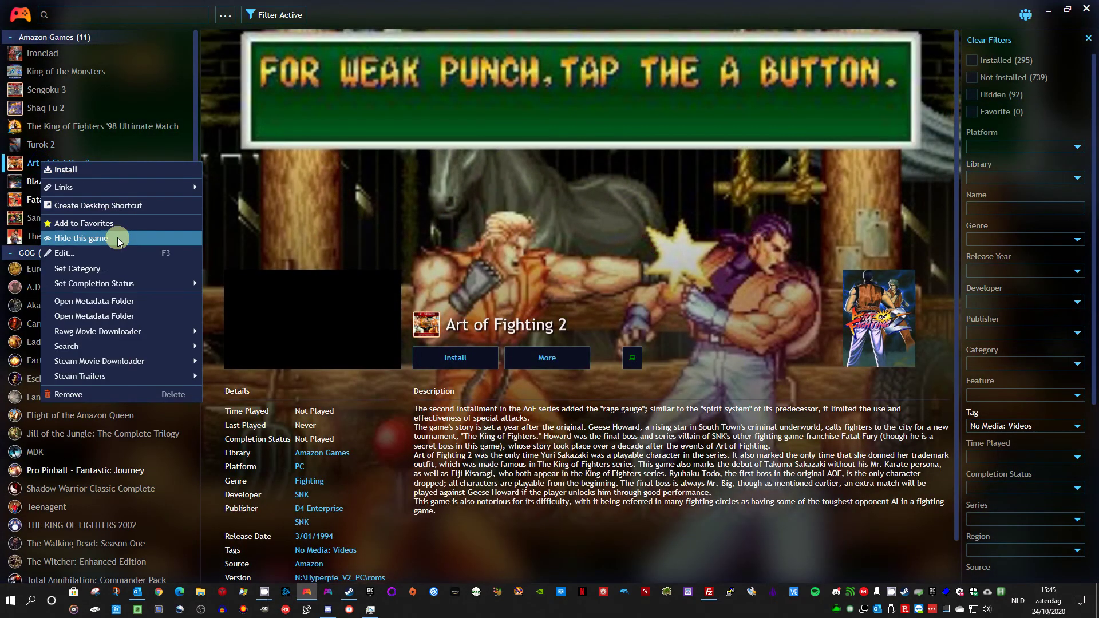
pyautogui.moveTo(124, 191)
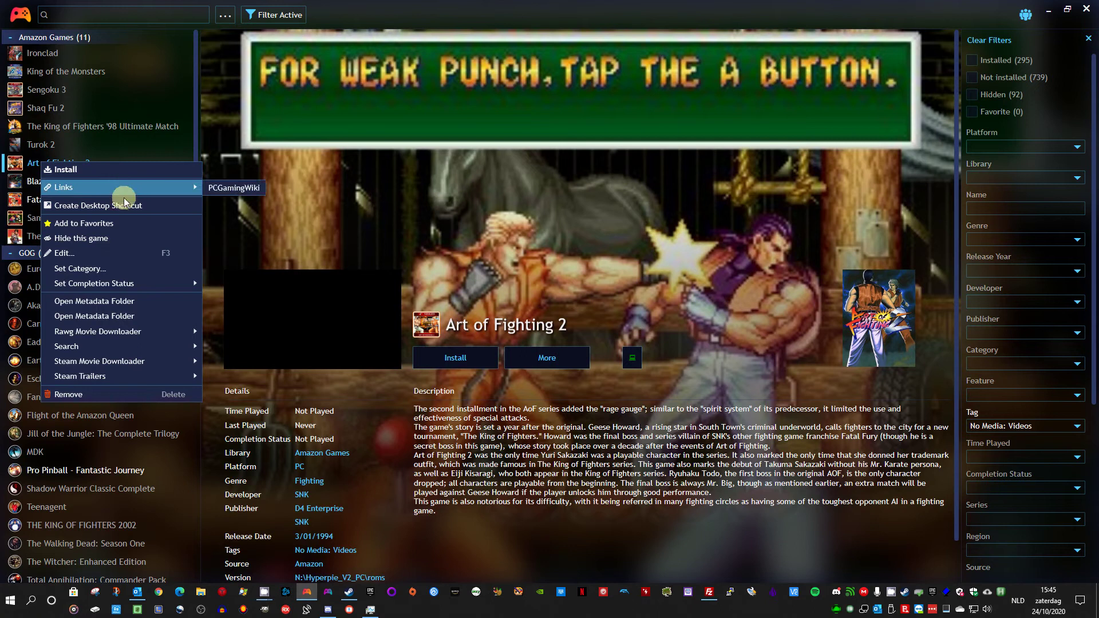
pyautogui.moveTo(112, 347)
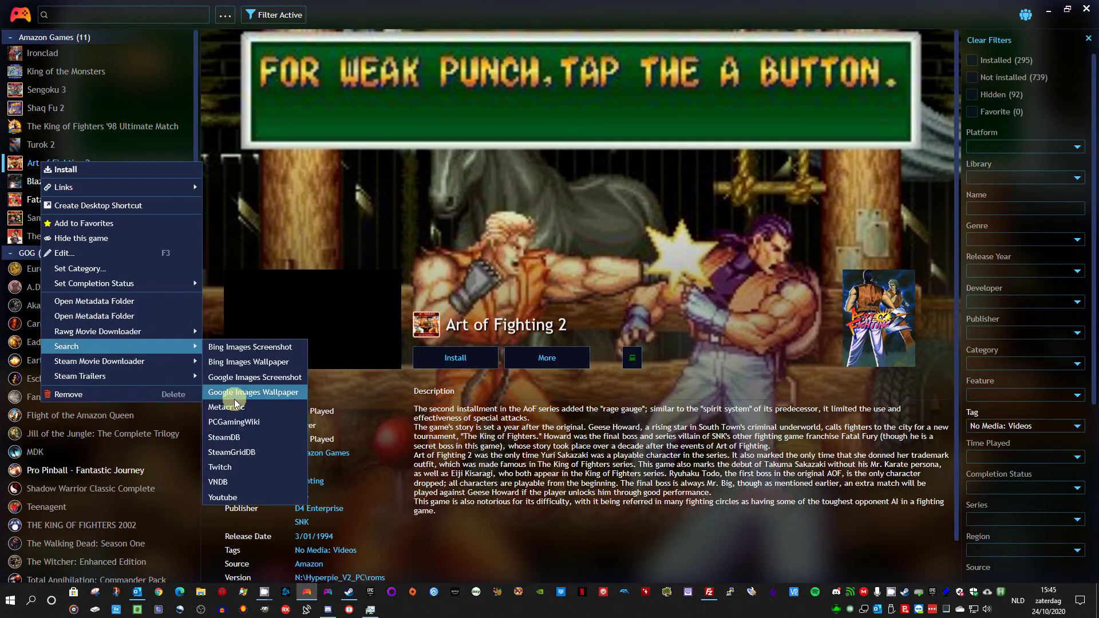
pyautogui.click(249, 493)
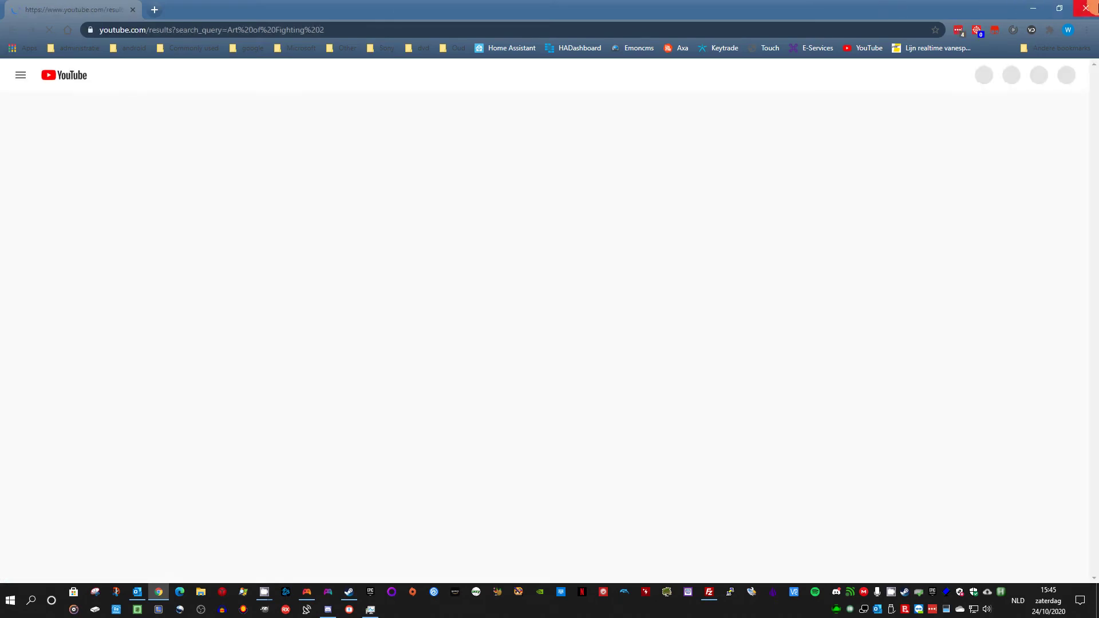
pyautogui.click(1091, 8)
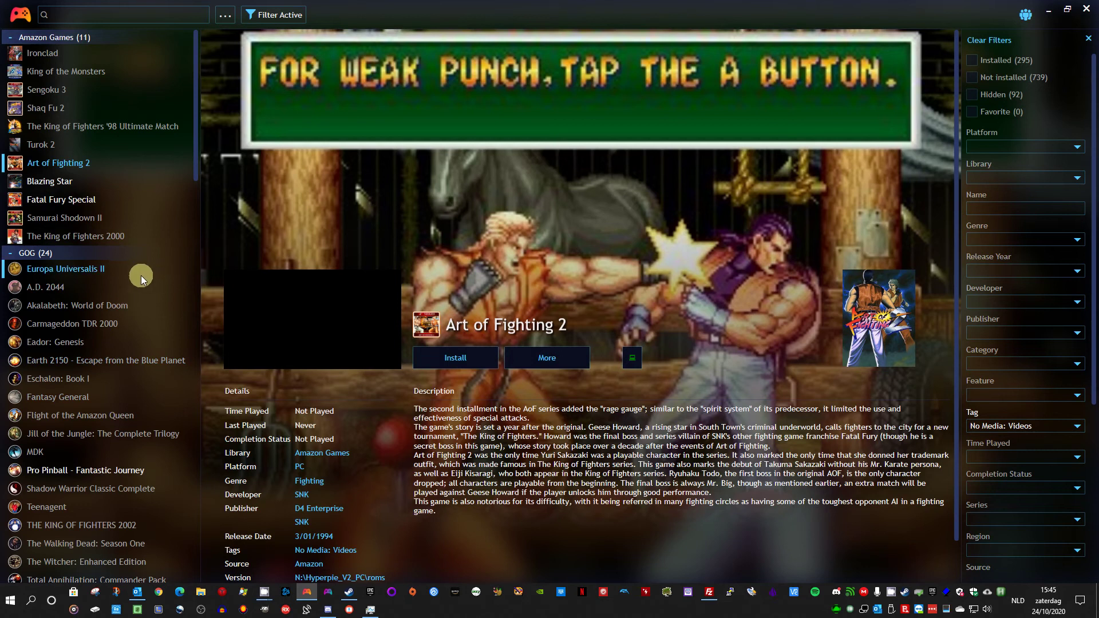
# Switch Playnite to Fullscreen Mode.
pyautogui.scroll(-3, 135, 345)
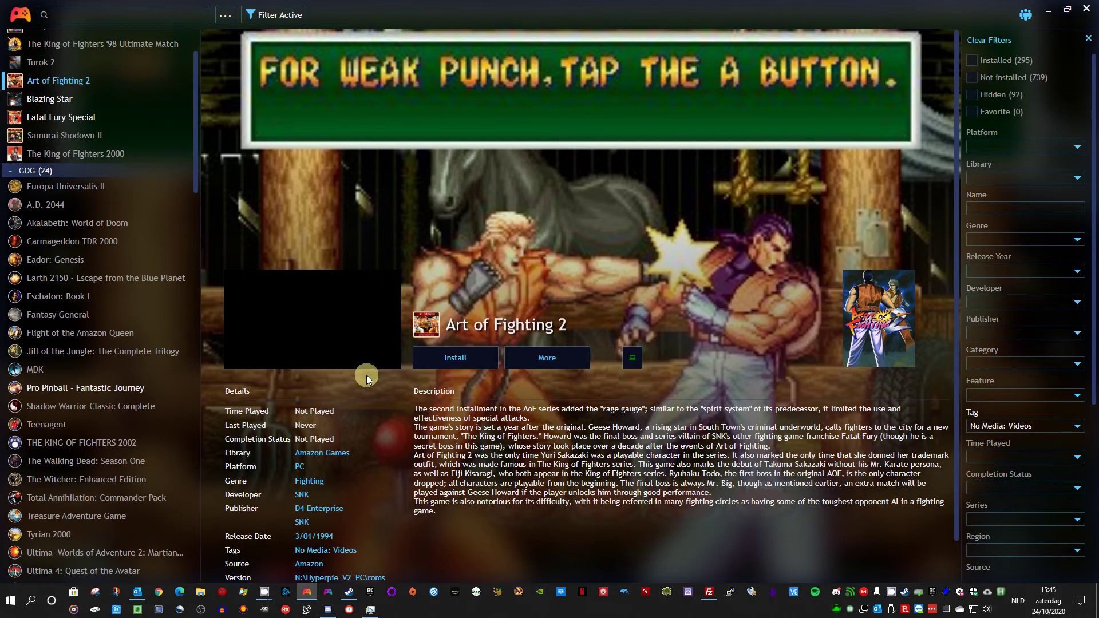
pyautogui.click(28, 26)
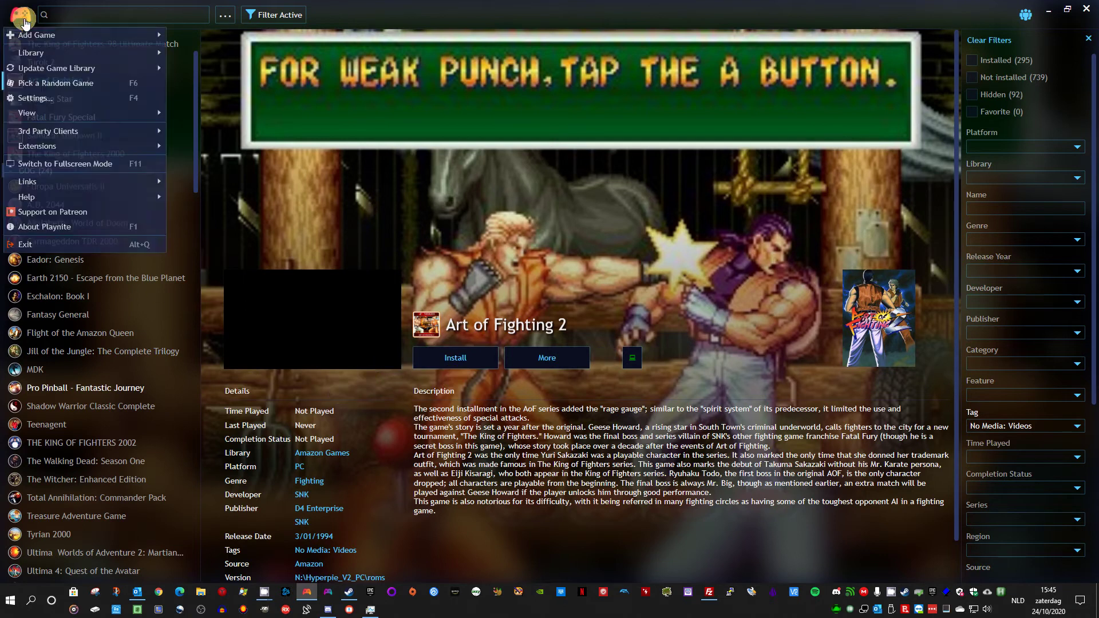
pyautogui.moveTo(73, 148)
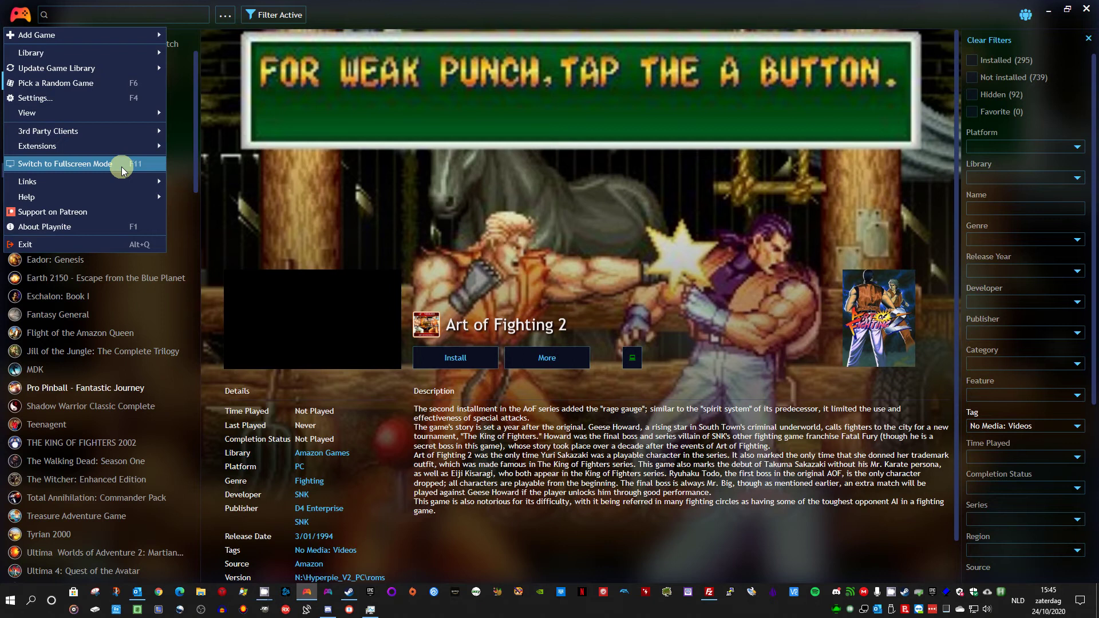
pyautogui.click(122, 165)
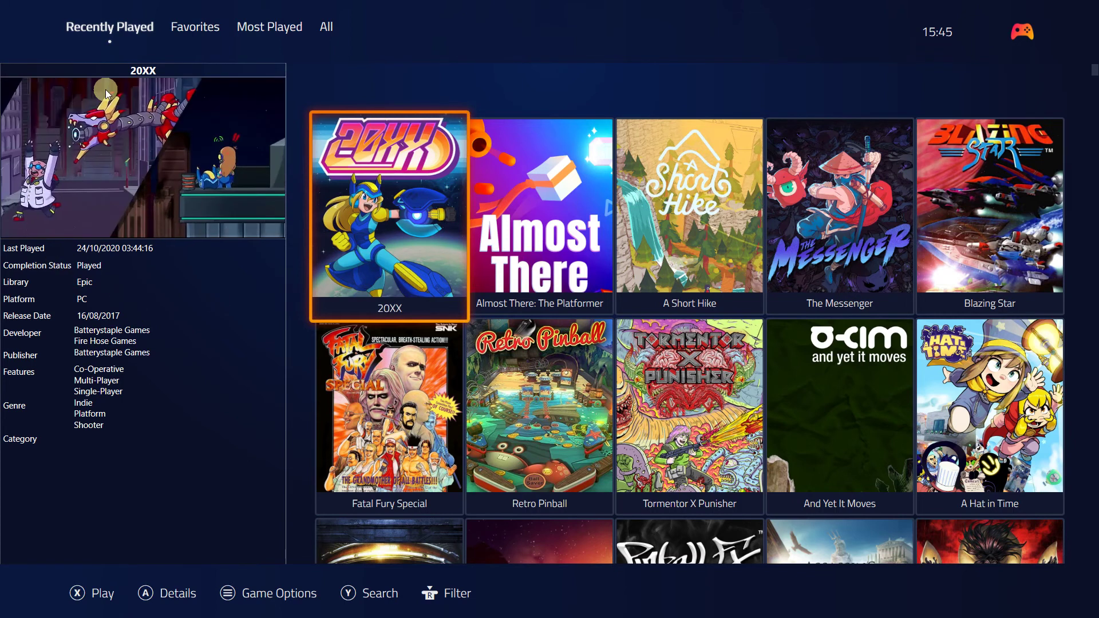
# Preview Almost There: The Platformer, A Short Hike, The Messenger, Blazing Star and Fatal Fury Special in the Recently Played grid.
pyautogui.click(539, 274)
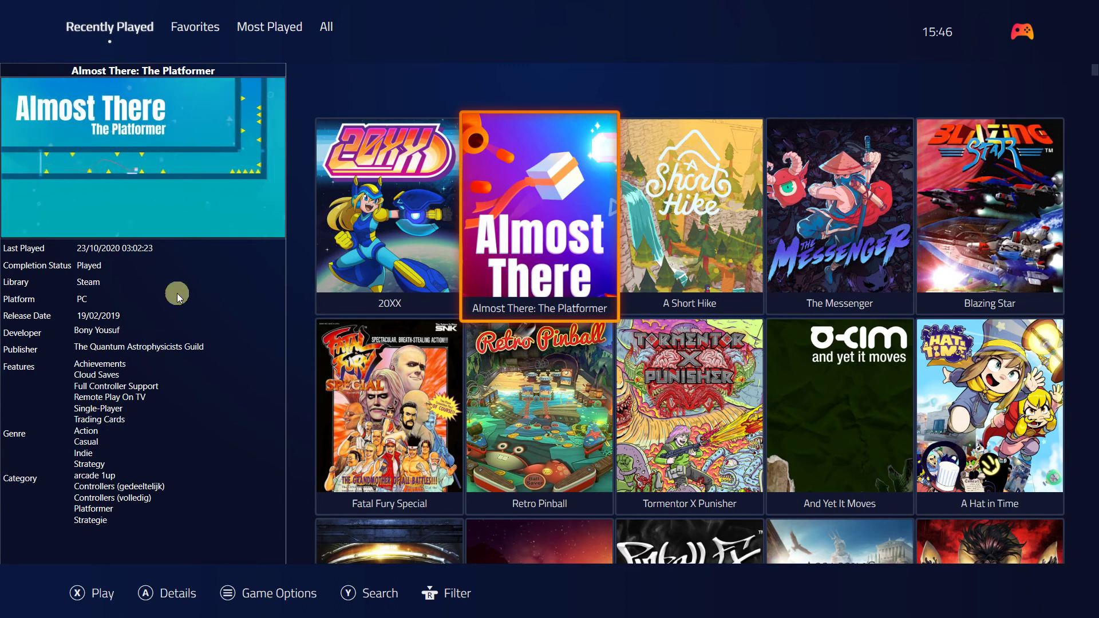
pyautogui.click(653, 250)
pyautogui.click(852, 272)
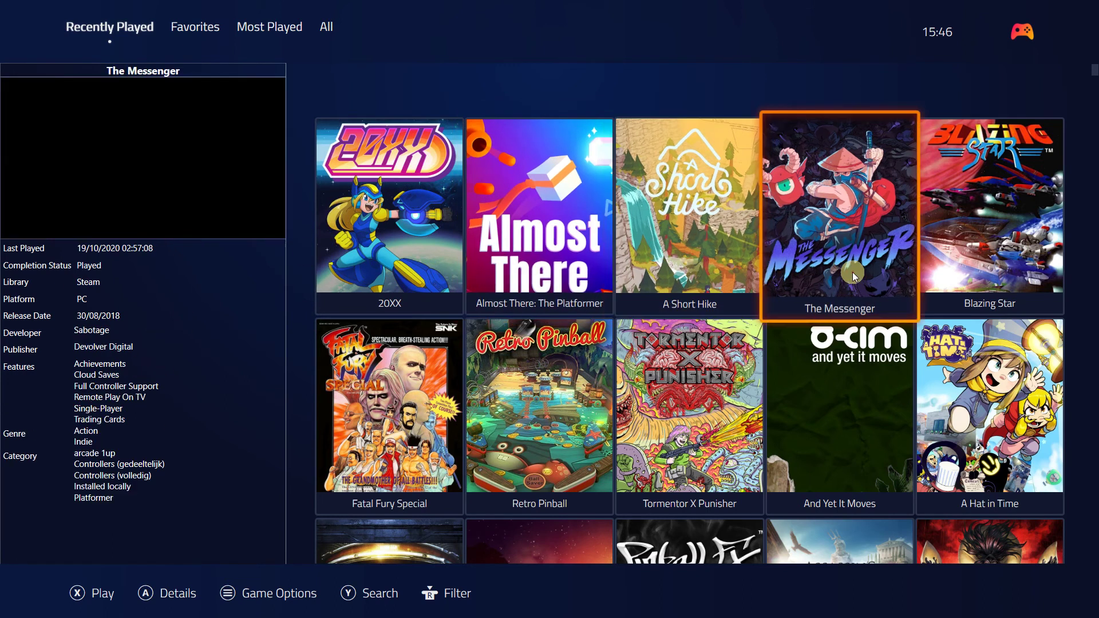
pyautogui.click(979, 255)
pyautogui.scroll(-2, 727, 330)
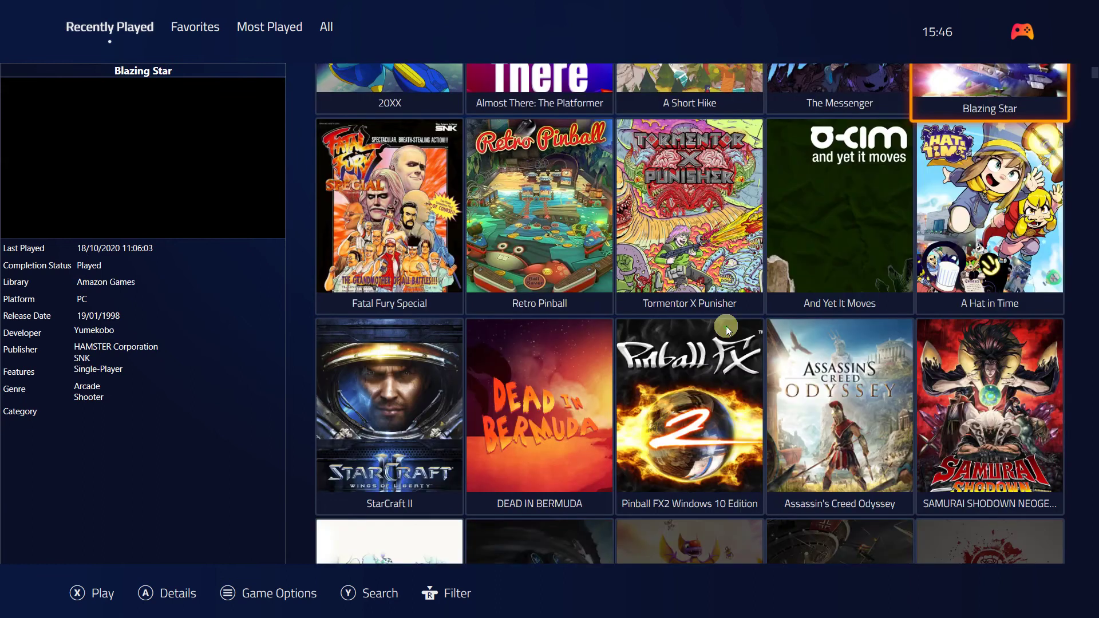
pyautogui.scroll(2, 739, 270)
pyautogui.click(430, 395)
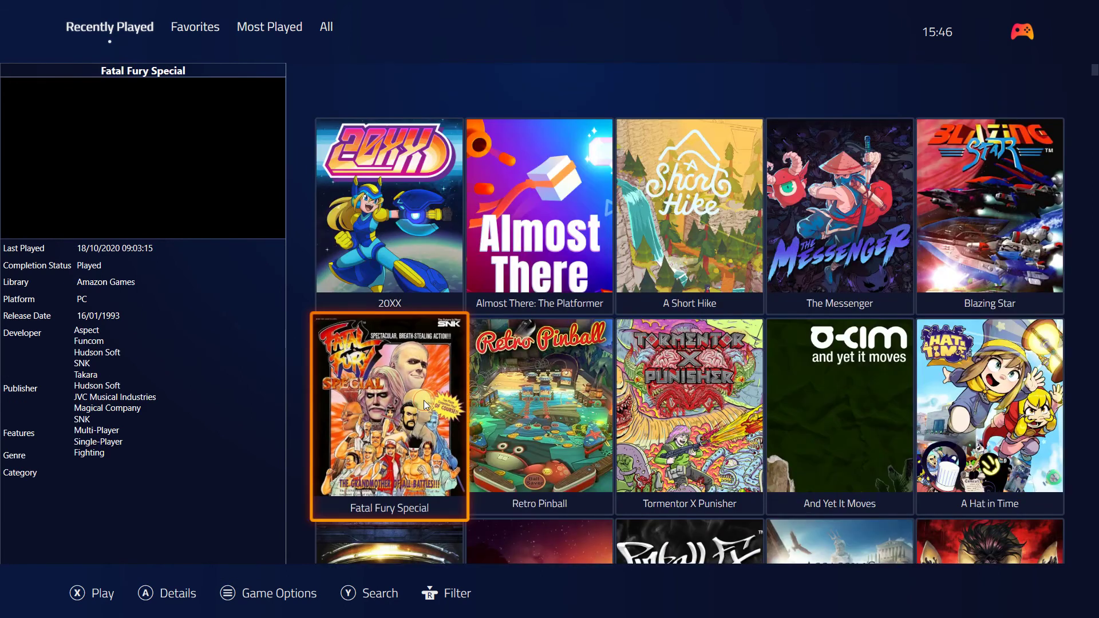
# View the trailers of Sundered: Eldritch Edition, Little Big Adventure 2 and Atari Vault further down the Recently Played grid.
pyautogui.scroll(-6, 351, 341)
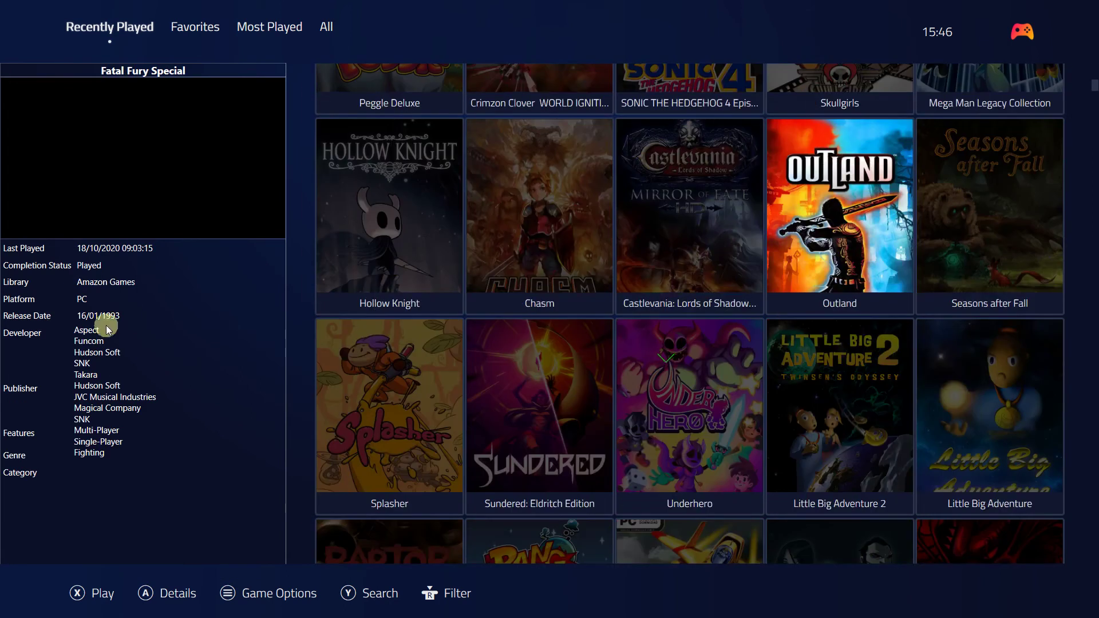
pyautogui.click(524, 381)
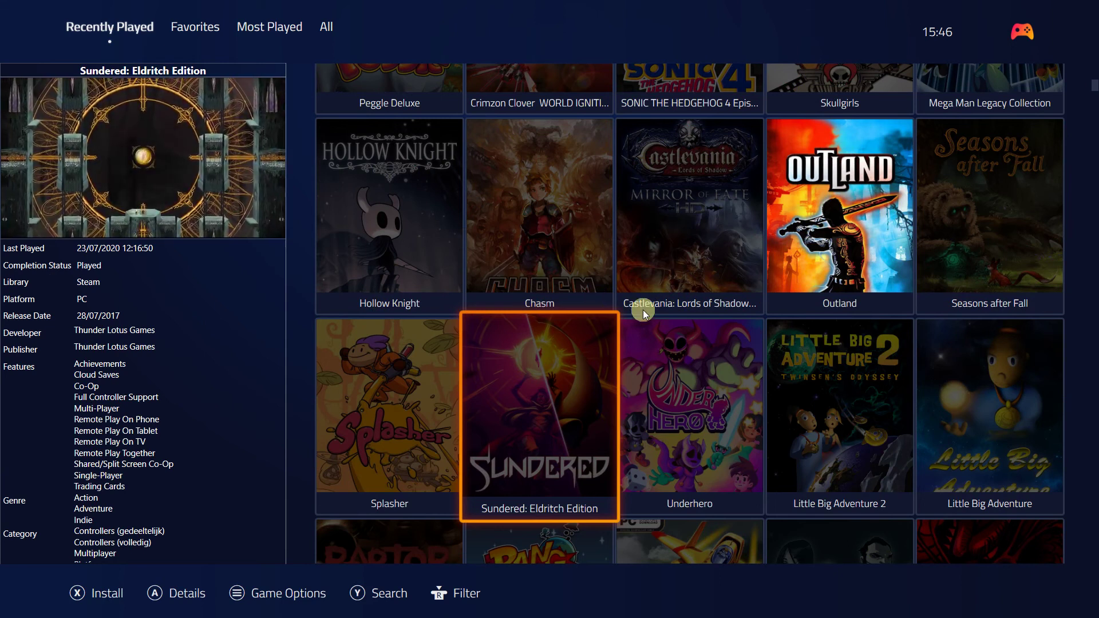
pyautogui.click(836, 445)
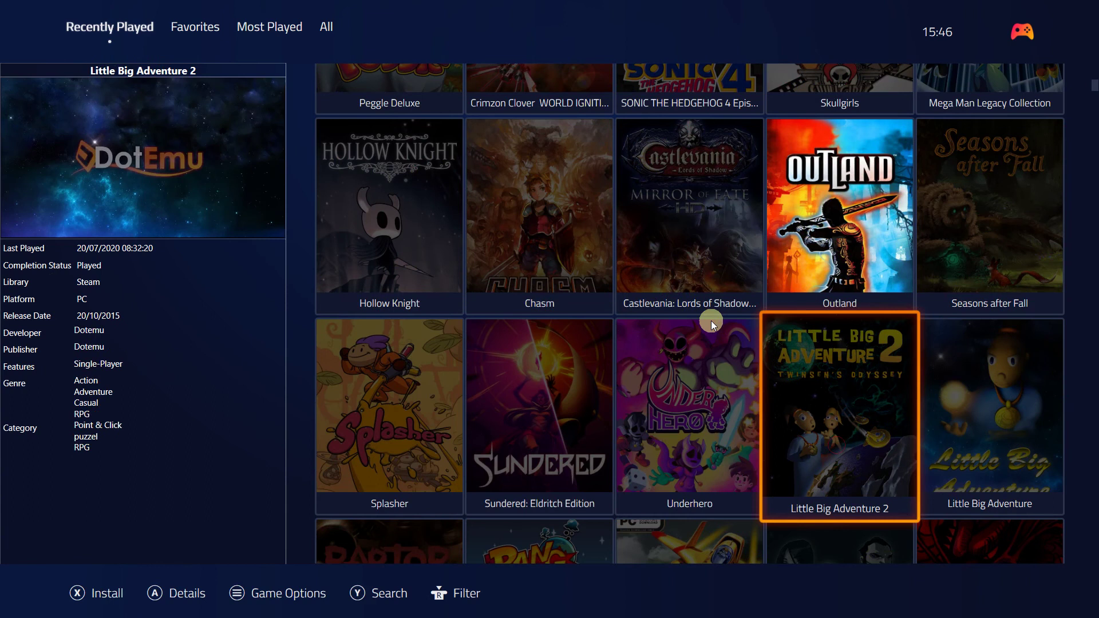
pyautogui.scroll(-1, 711, 321)
pyautogui.scroll(-2, 711, 321)
pyautogui.click(447, 423)
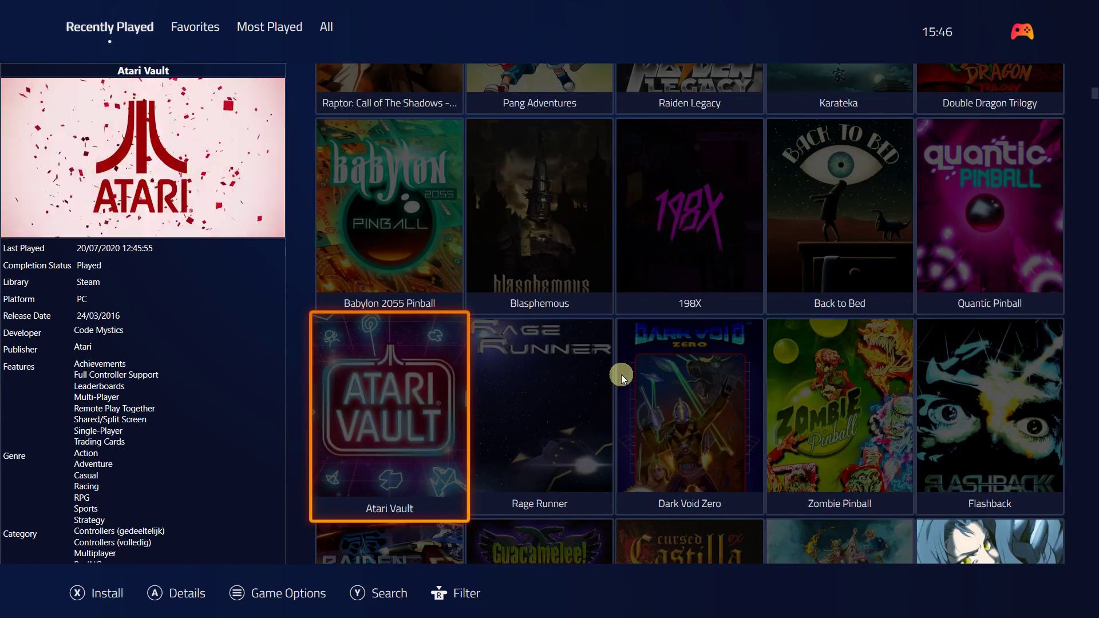
# Preview the videos of Dark Void Zero, Zombie Pinball and Arcana Heart 3 LOVE MAX!!!!!
pyautogui.click(692, 438)
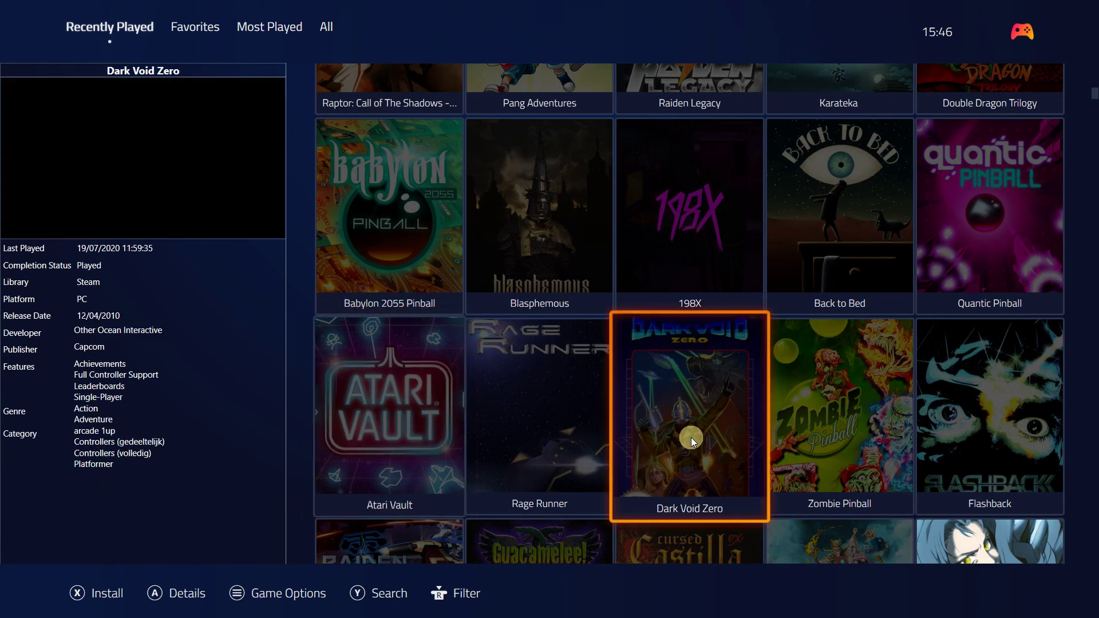
pyautogui.click(826, 431)
pyautogui.scroll(-3, 826, 431)
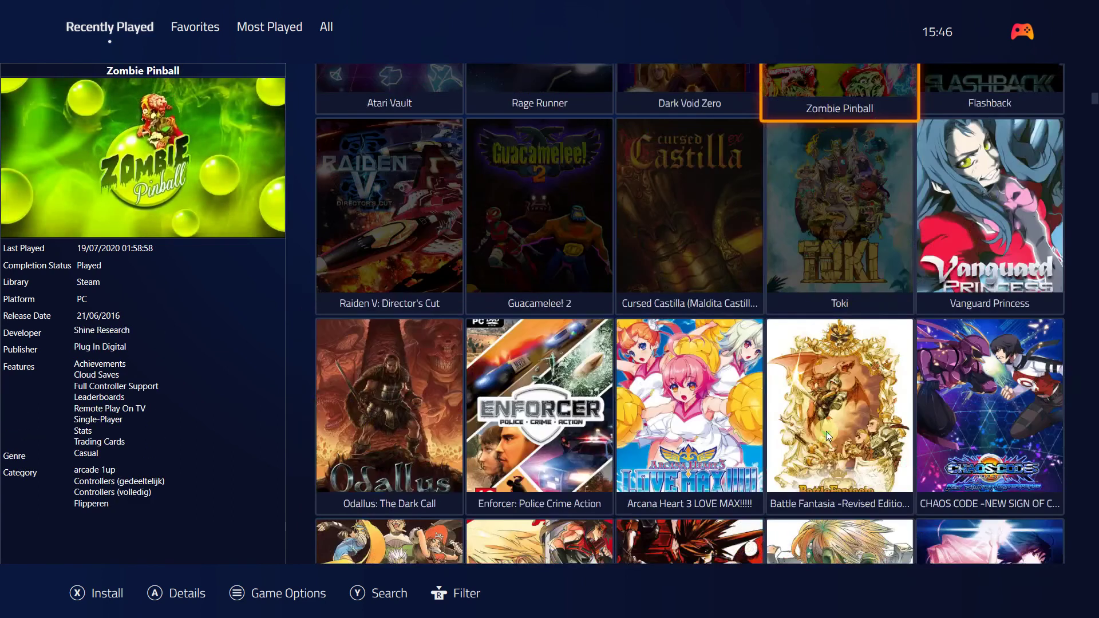
pyautogui.click(719, 283)
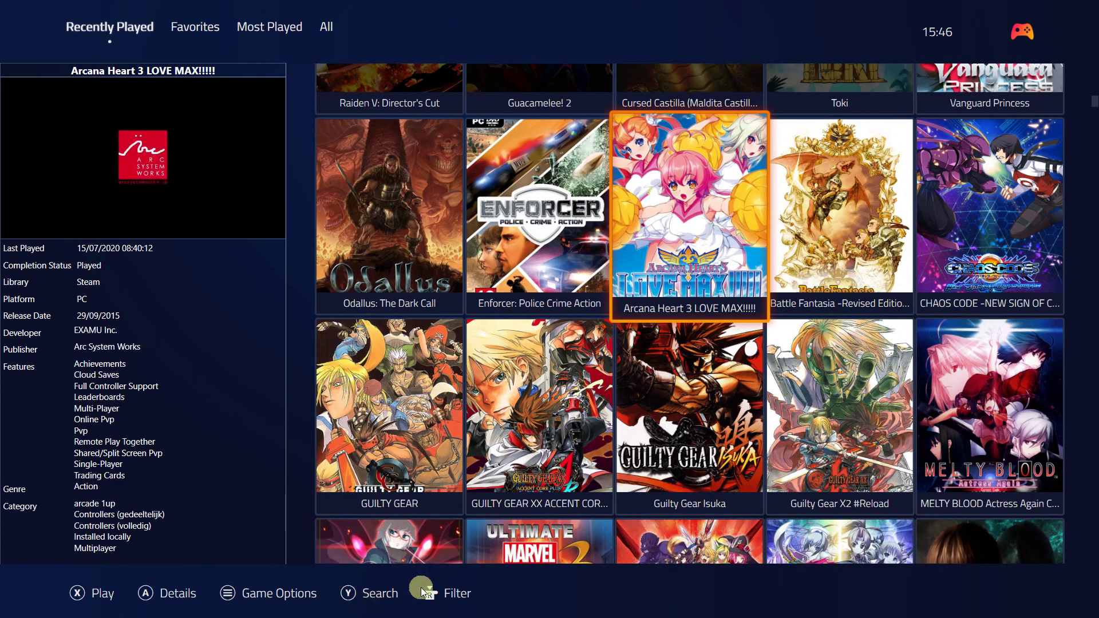
# Show the fullscreen filter options and preview Atari Vault, Flashback, Zombie Pinball, Dark Void Zero, Back to Bed and Quantic Pinball beside them.
pyautogui.click(454, 589)
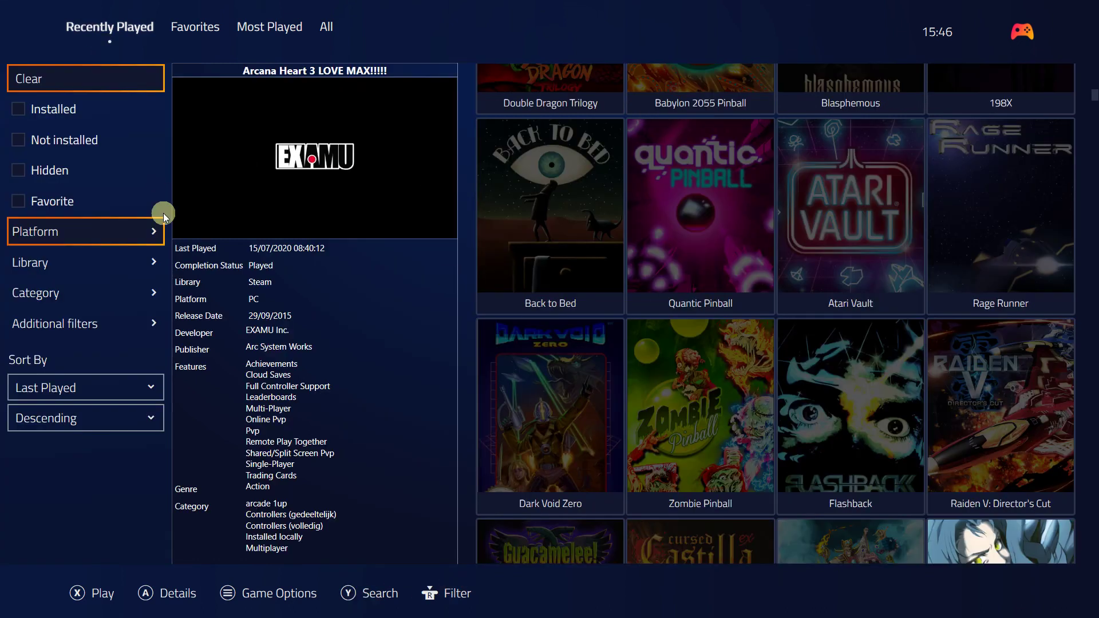
pyautogui.click(853, 277)
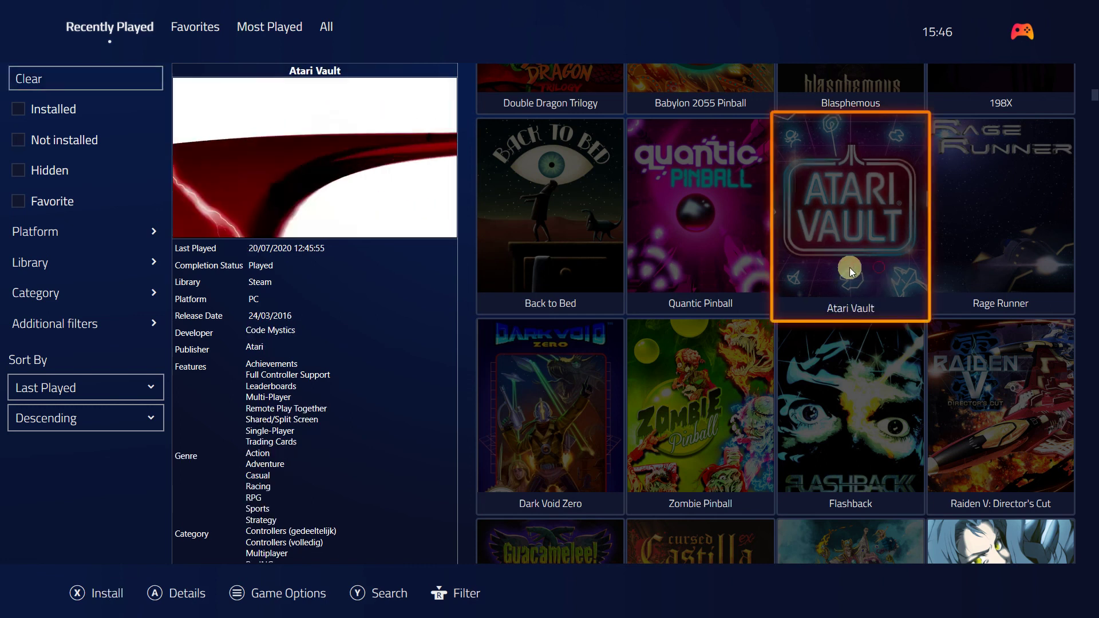
pyautogui.click(834, 422)
pyautogui.click(691, 433)
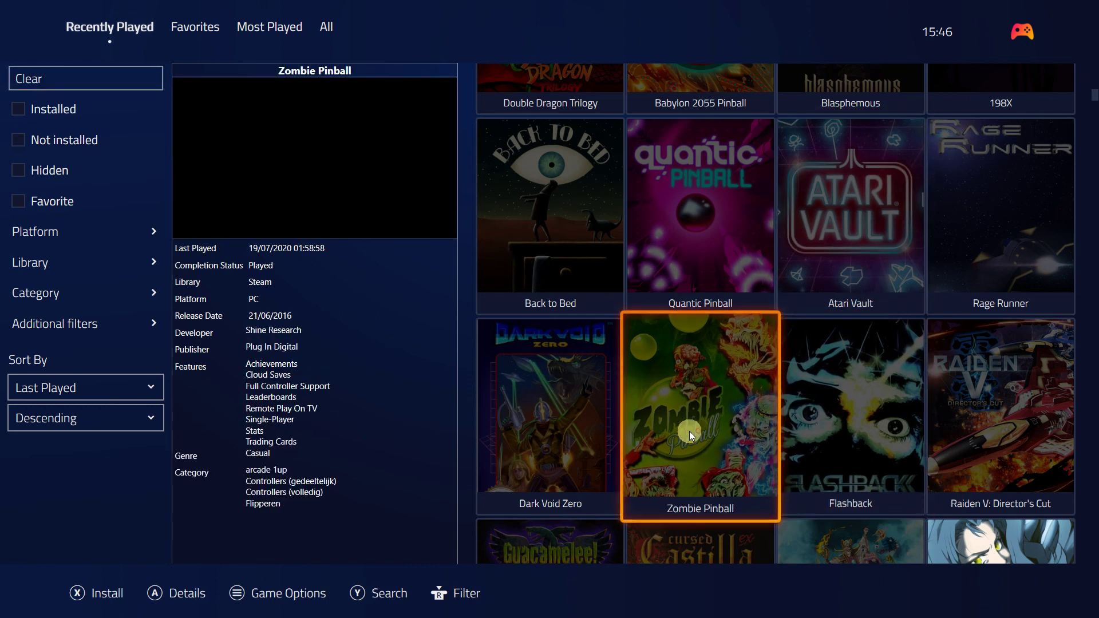
pyautogui.click(531, 439)
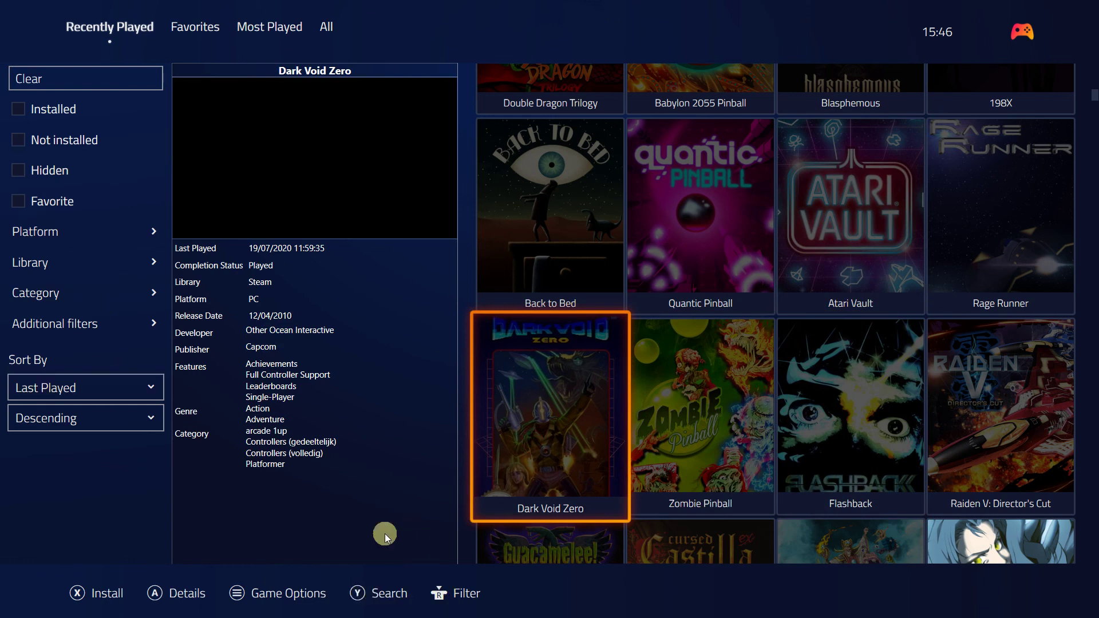
pyautogui.click(579, 233)
pyautogui.click(746, 266)
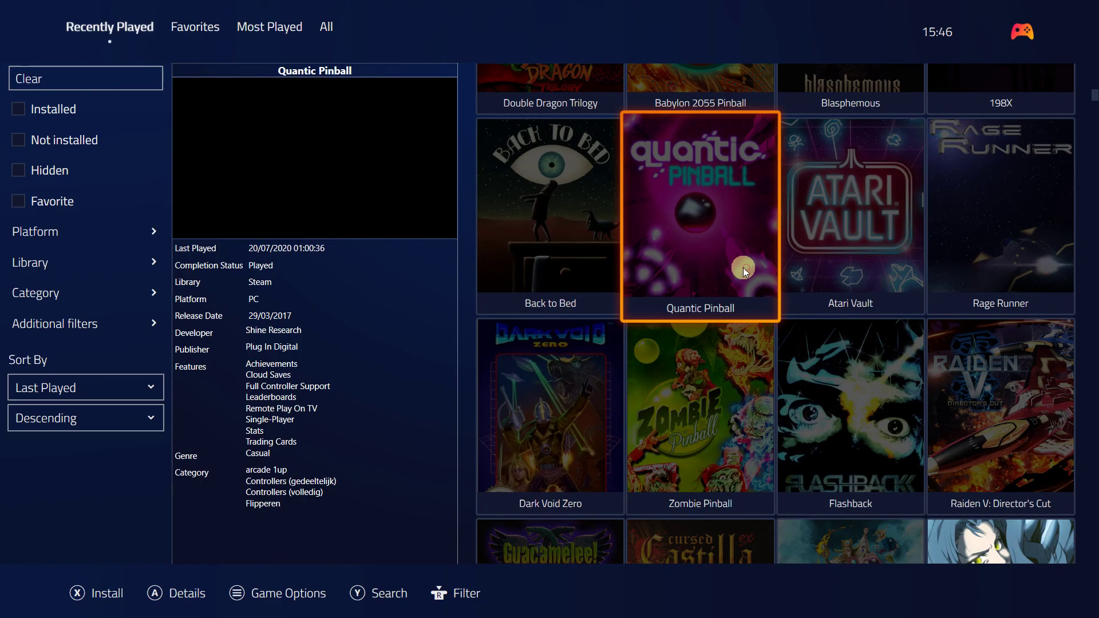
# Exit Playnite from fullscreen mode.
pyautogui.click(1024, 33)
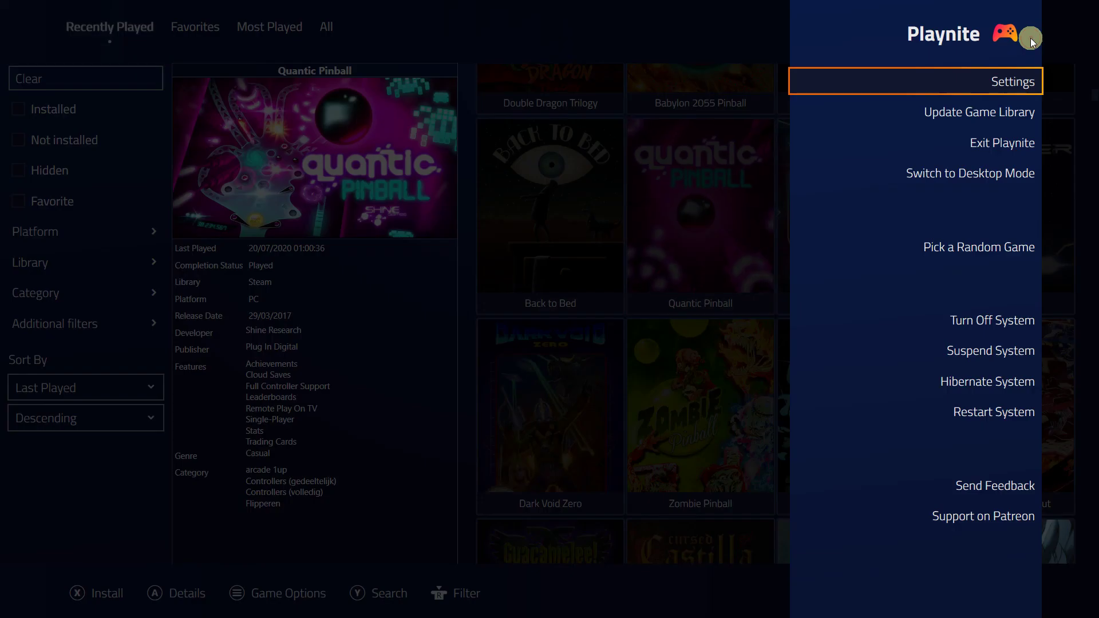
pyautogui.click(1022, 140)
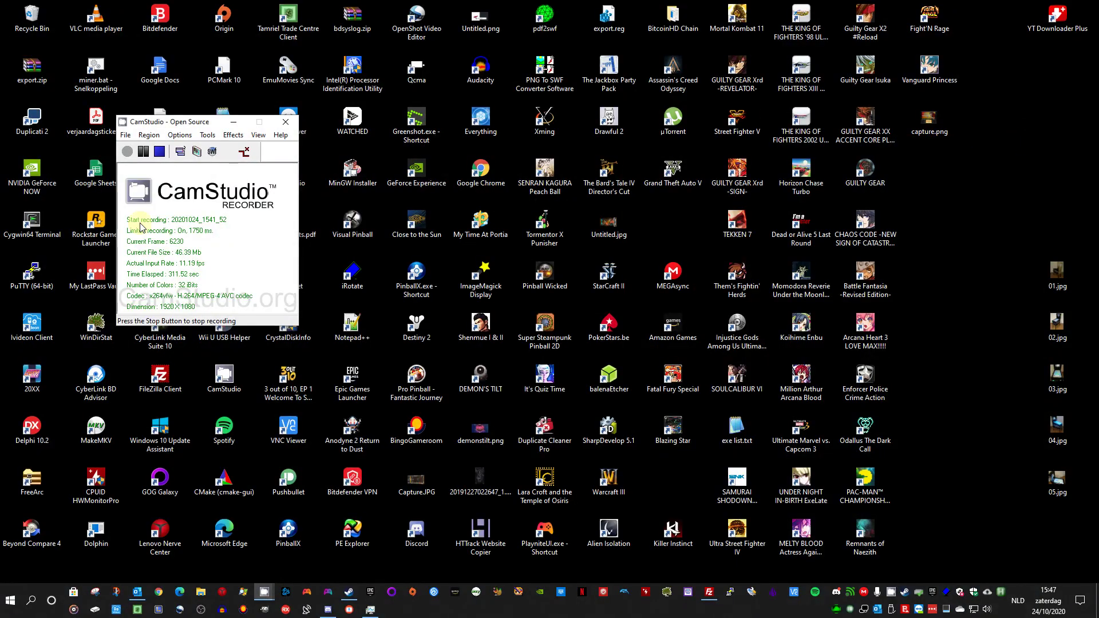